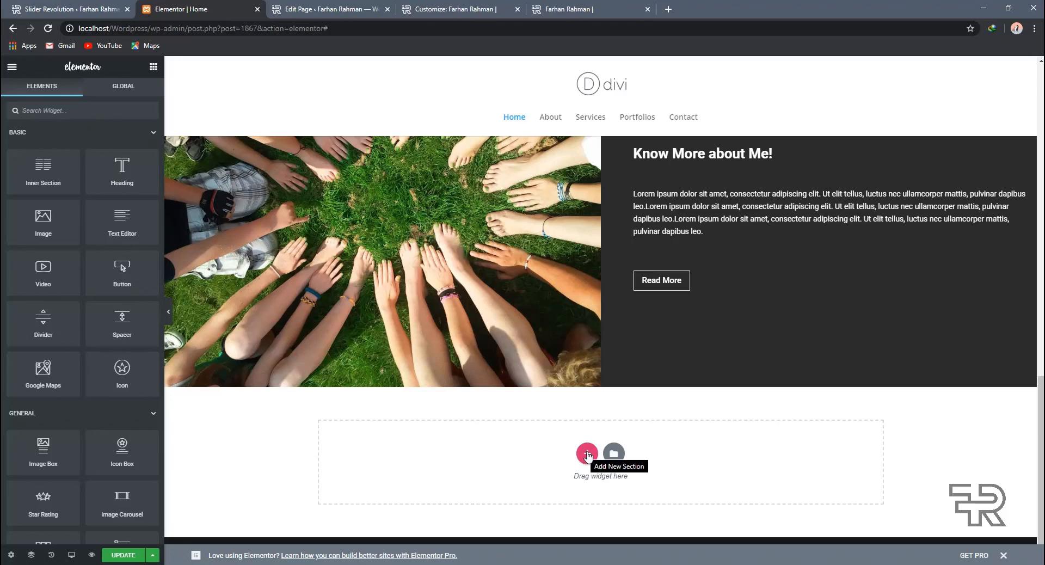
- Add a single-column section below the "Know More about Me!" section and place an Image Carousel widget in it
left_click(587, 454)
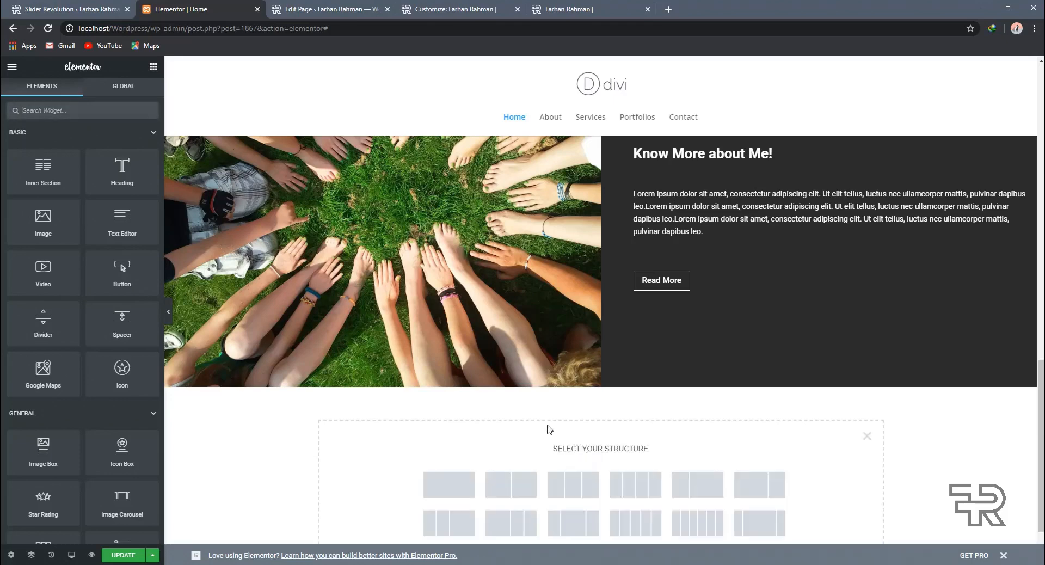
scroll(522, 443, "down", 1)
left_click(460, 438)
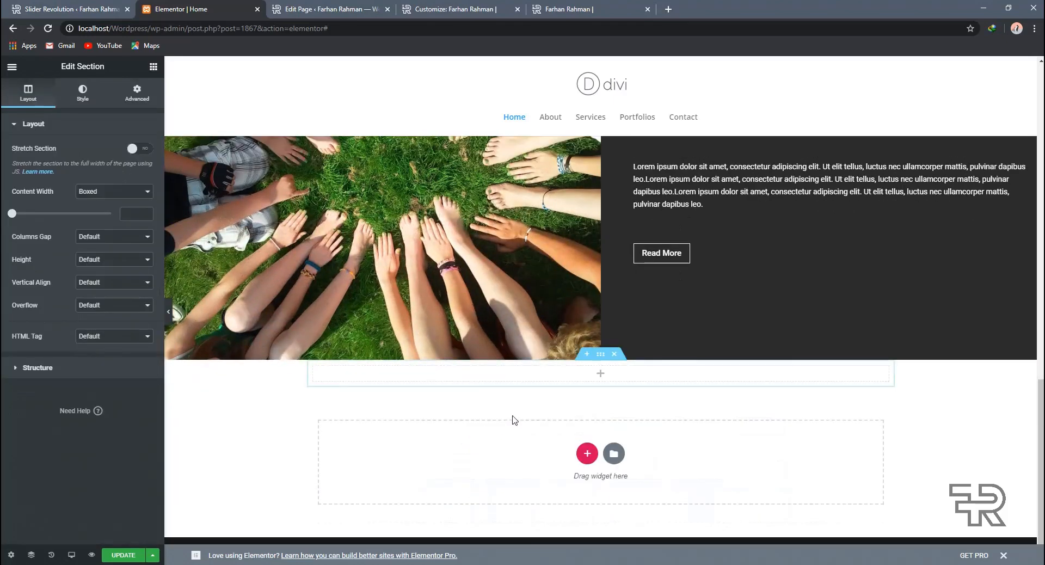
left_click(577, 375)
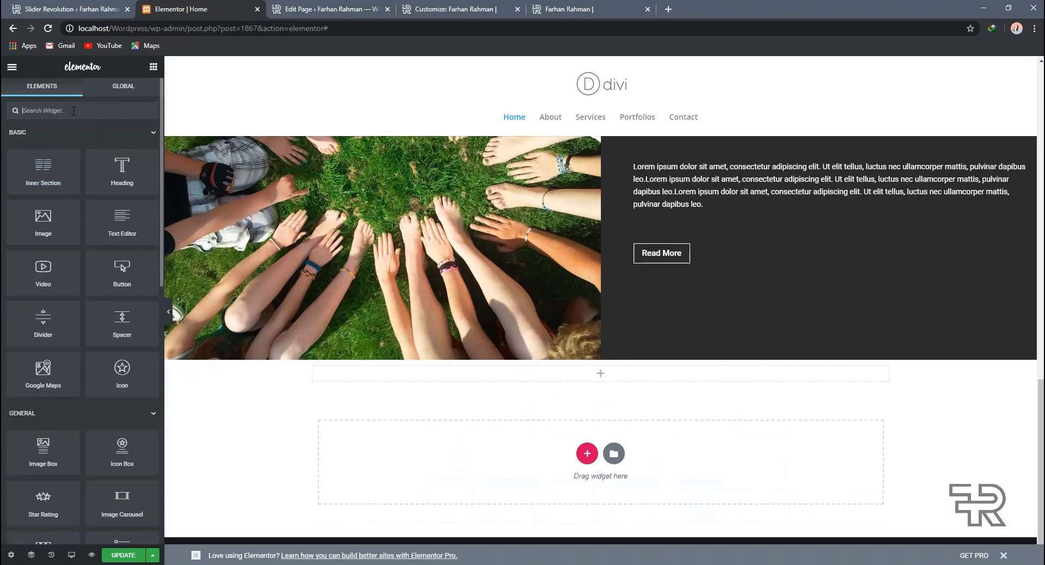
type("image")
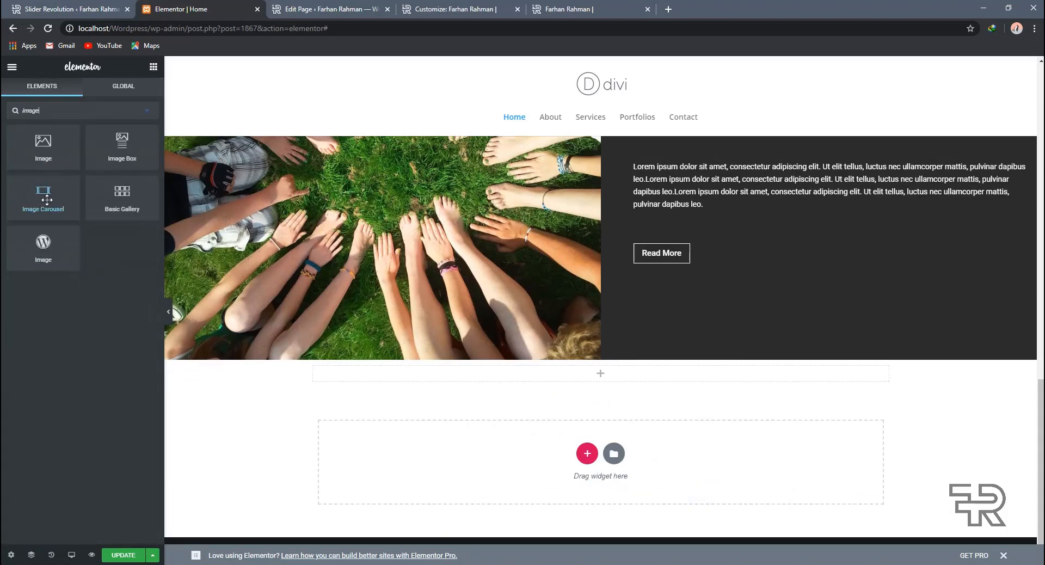
left_click_drag(63, 215, 593, 373)
- Create a gallery from the envato, Walt Disney, adidas, Nike and Upwork logos and insert it into the carousel
left_click(29, 176)
left_click(175, 210)
left_click(243, 199)
left_click(334, 199)
left_click(414, 200)
left_click(491, 201)
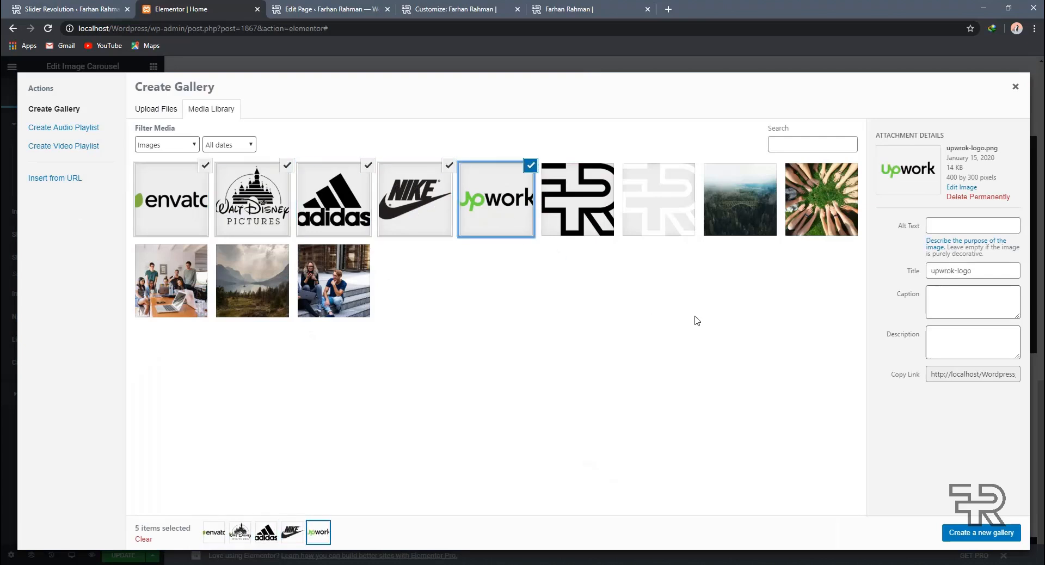
left_click(999, 533)
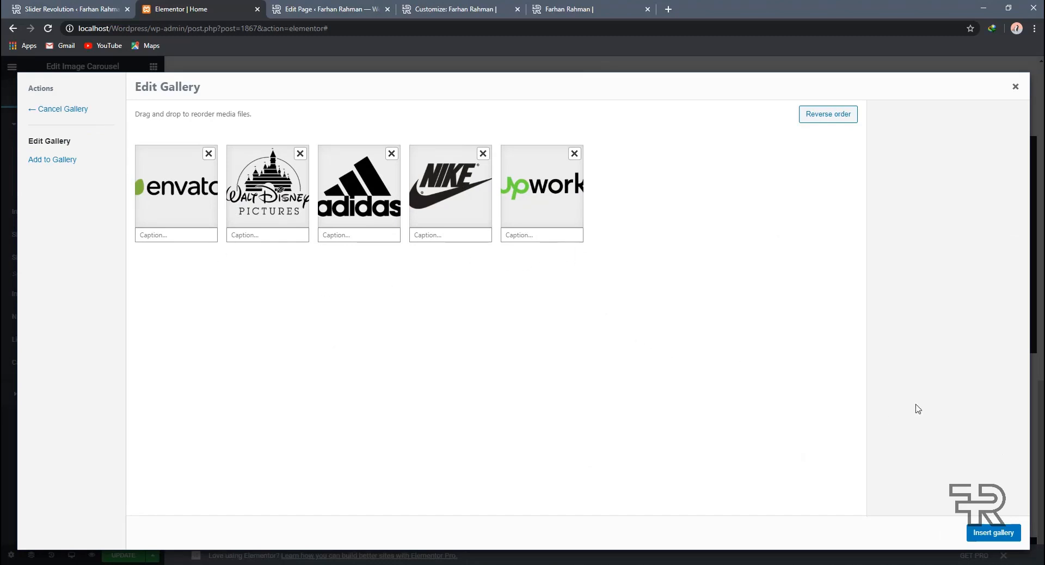
left_click(1000, 532)
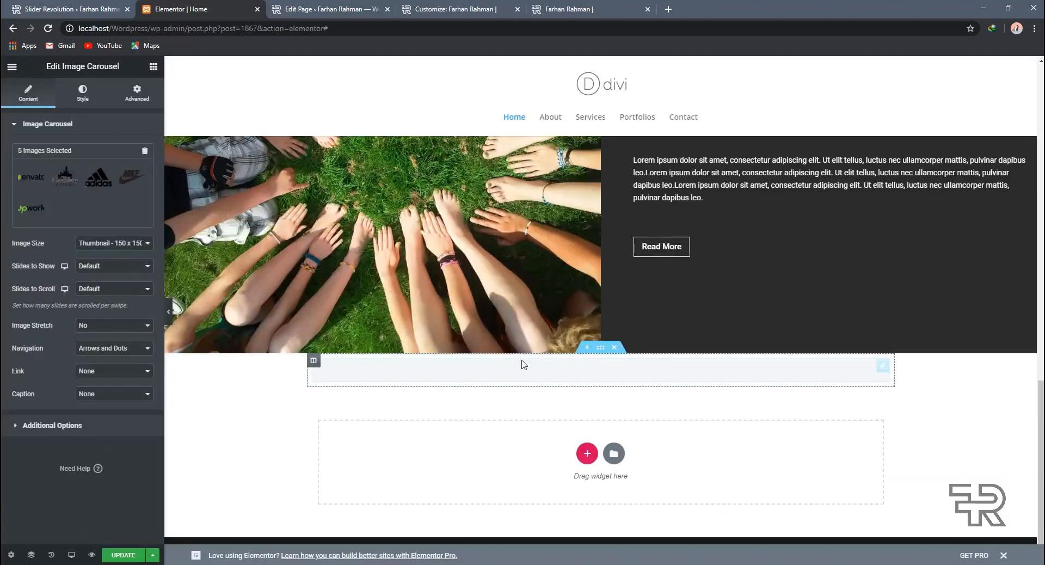
- Set the carousel's image size to Full and its slides to show to 4
scroll(468, 375, "down", 1)
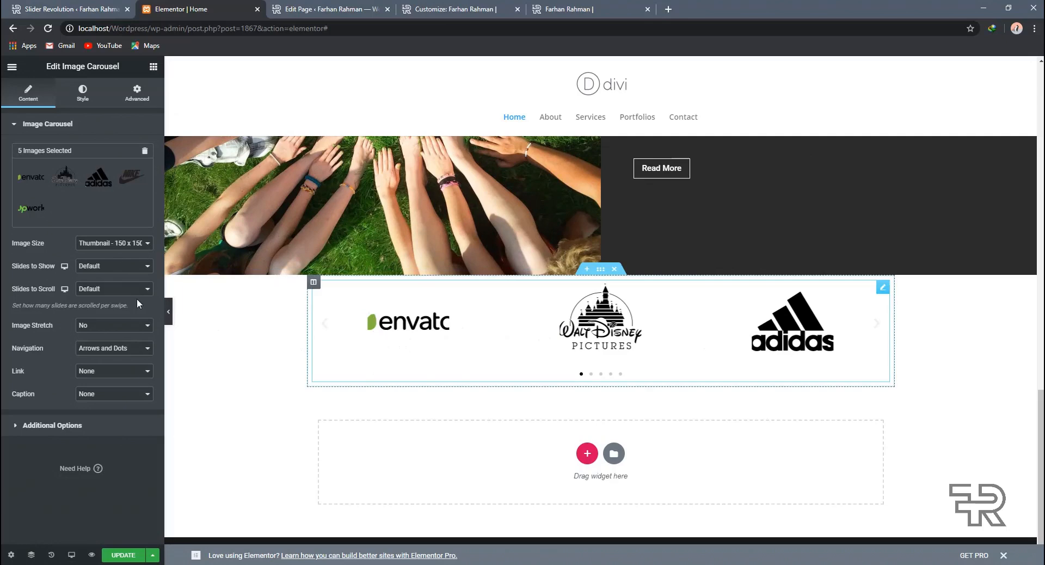
left_click(92, 243)
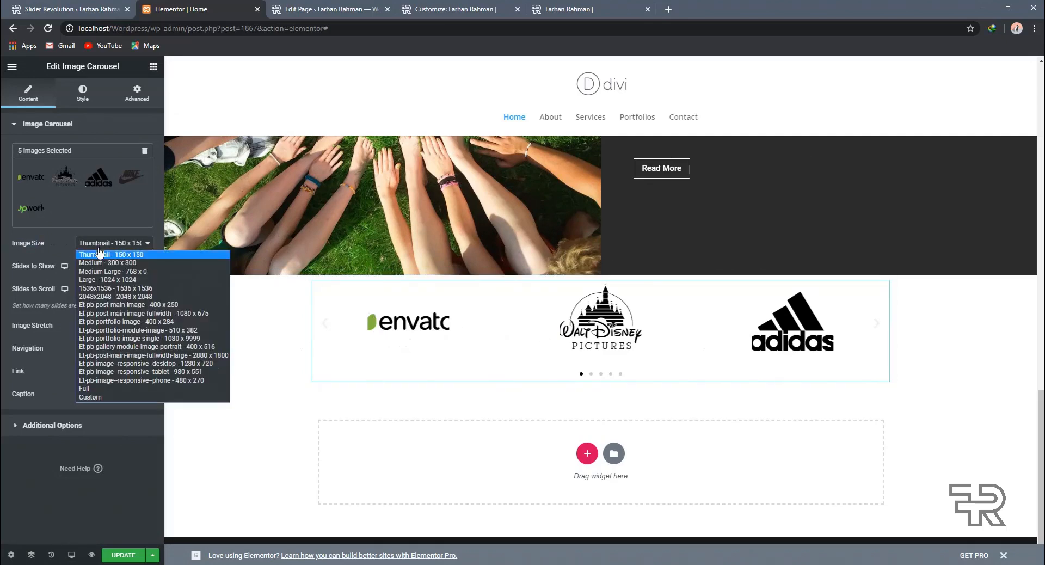
left_click(125, 389)
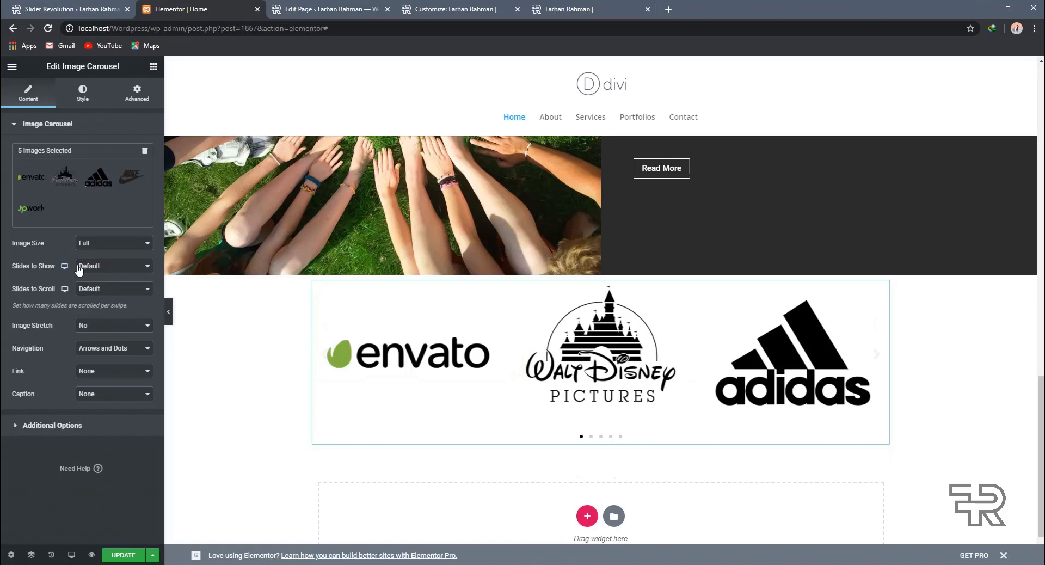
left_click(108, 266)
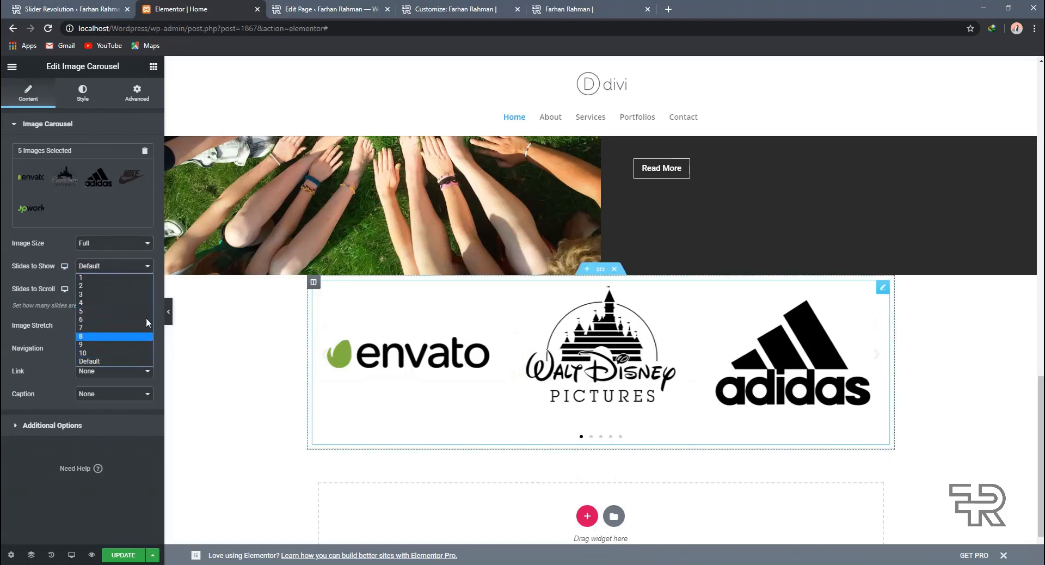
left_click(102, 300)
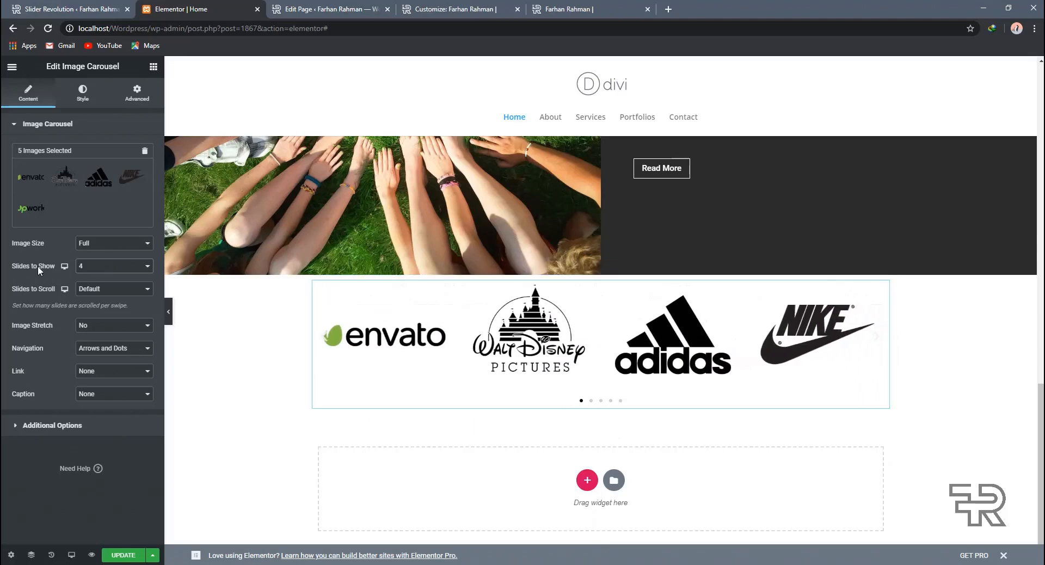
- Set the carousel's image stretch to No and its navigation to Arrows
left_click(99, 333)
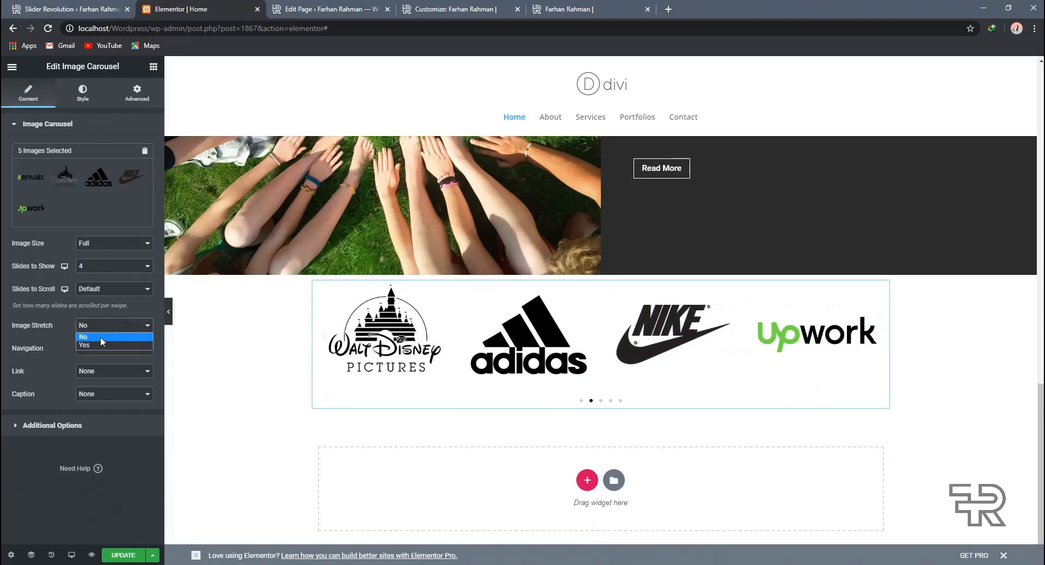
left_click(95, 344)
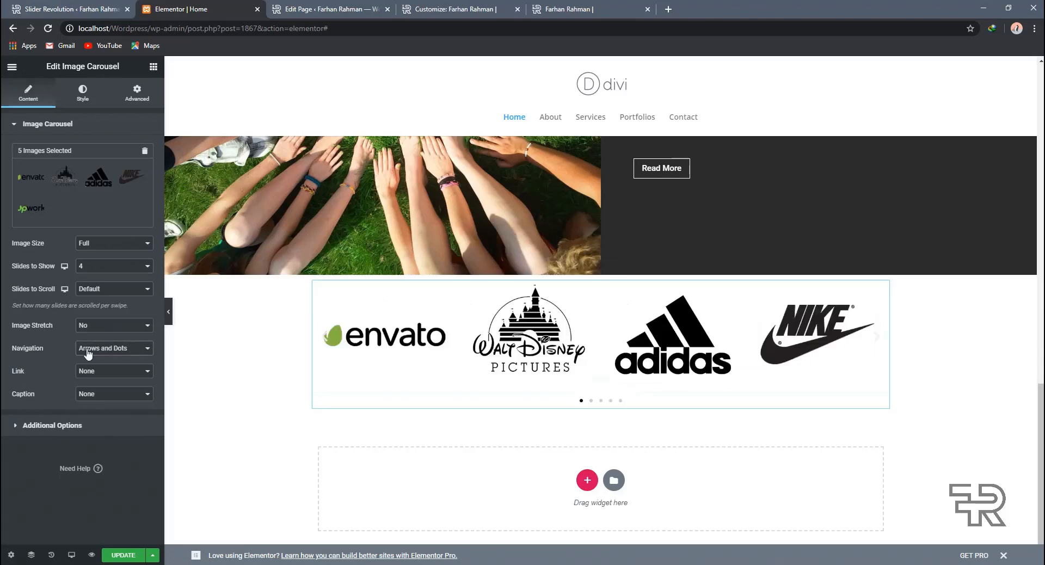
left_click(93, 350)
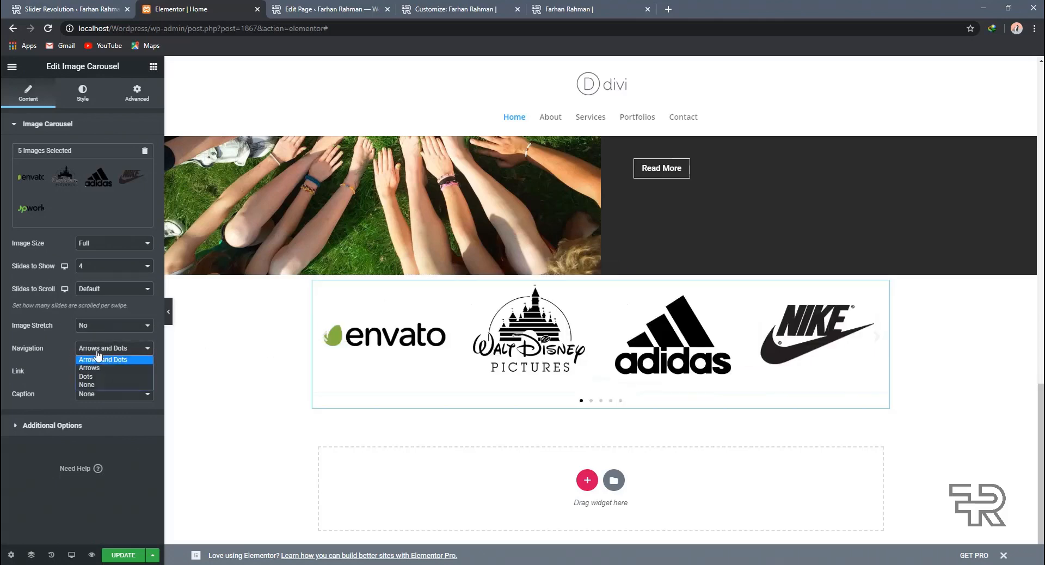
left_click(90, 365)
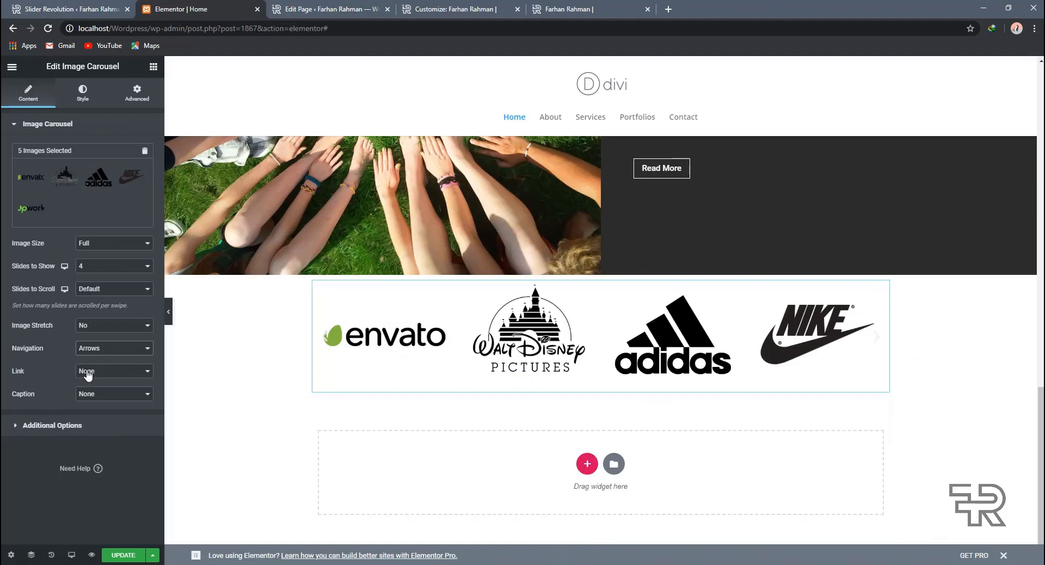
- Set Autoplay to Yes in the carousel's additional options
left_click(54, 426)
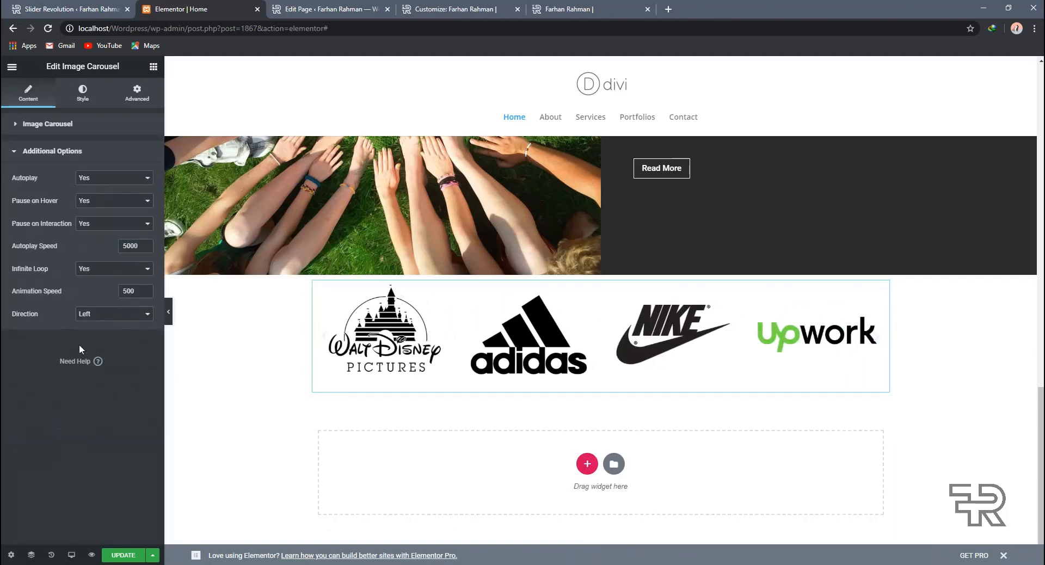
left_click(97, 179)
left_click(98, 186)
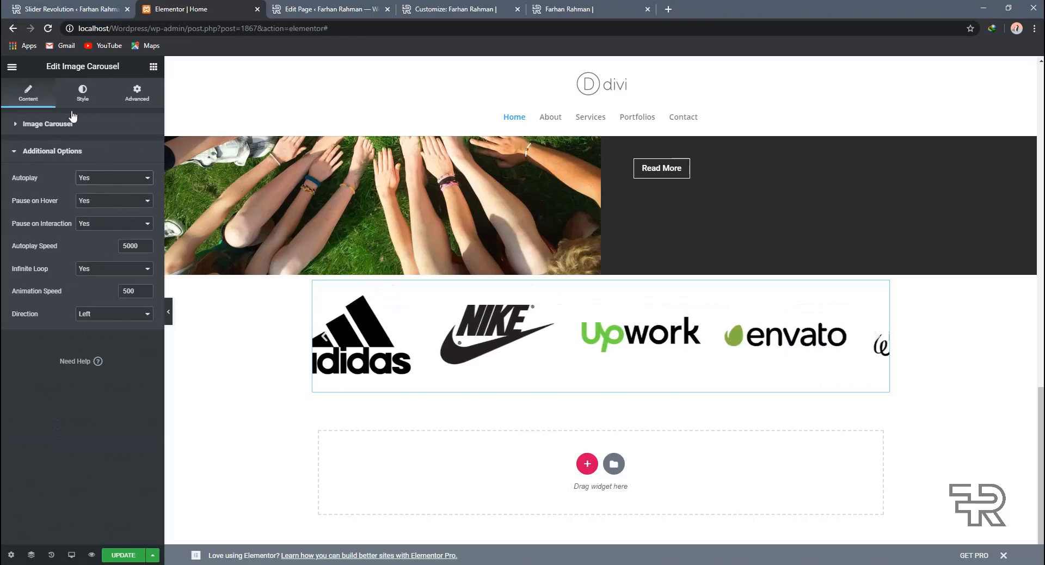
- Set the position of the carousel's navigation arrows to Outside
left_click(81, 92)
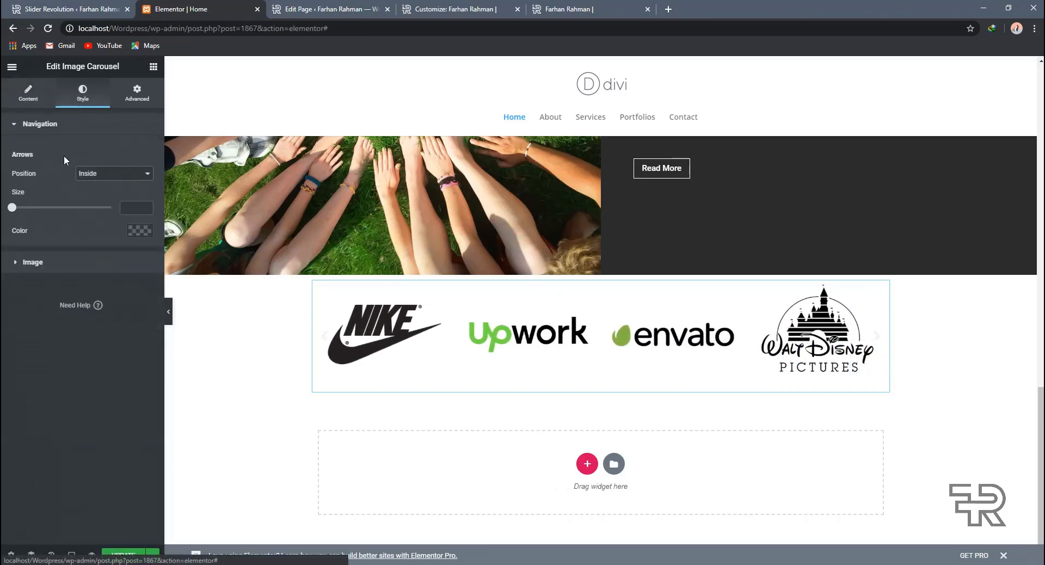
left_click(97, 174)
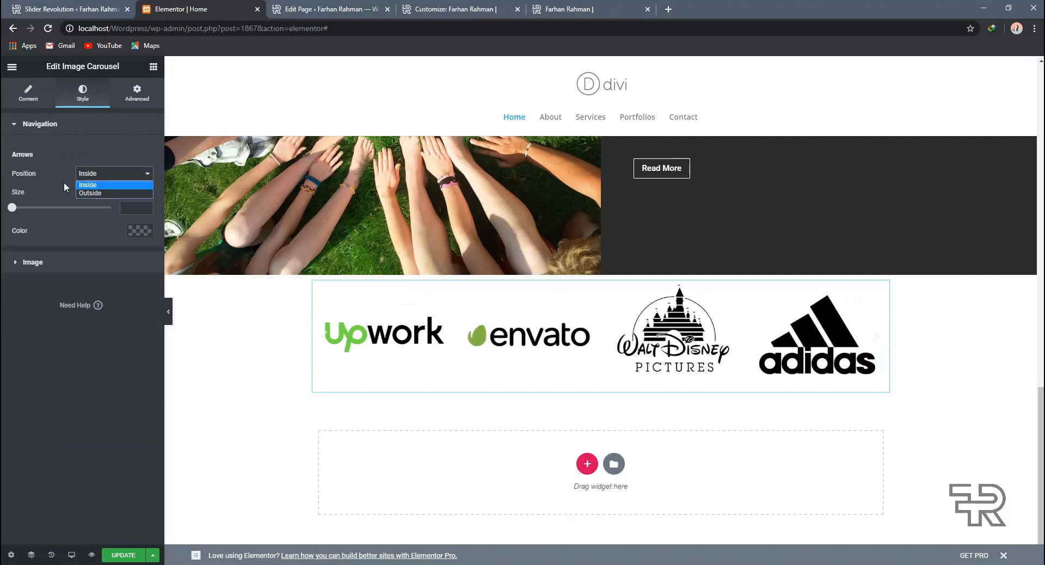
left_click(93, 185)
left_click(98, 173)
left_click(91, 193)
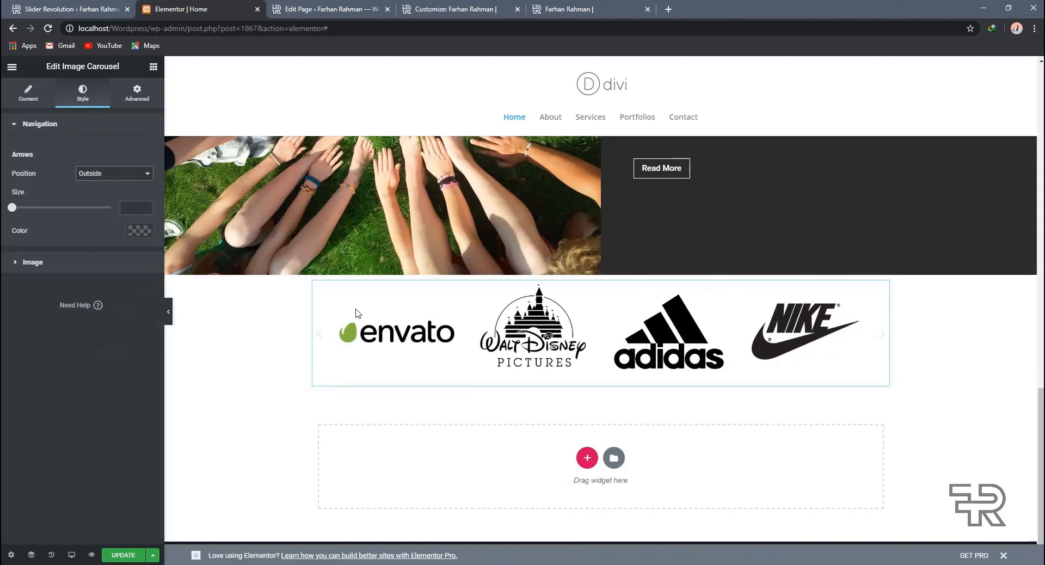
- Colour the carousel's navigation arrows black (#000000) at full opacity
left_click(138, 232)
left_click(112, 255)
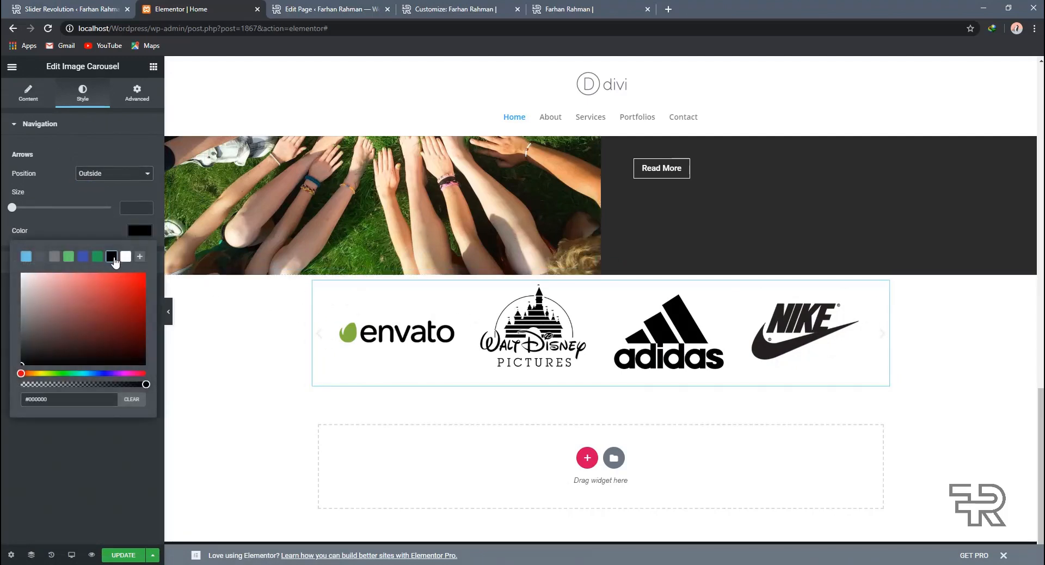
left_click(83, 451)
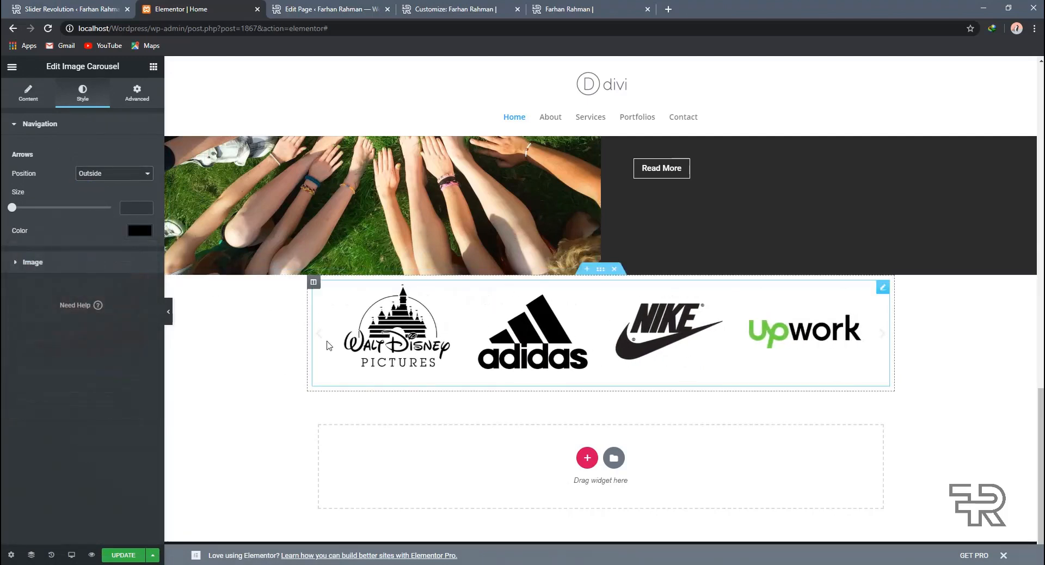
left_click(140, 234)
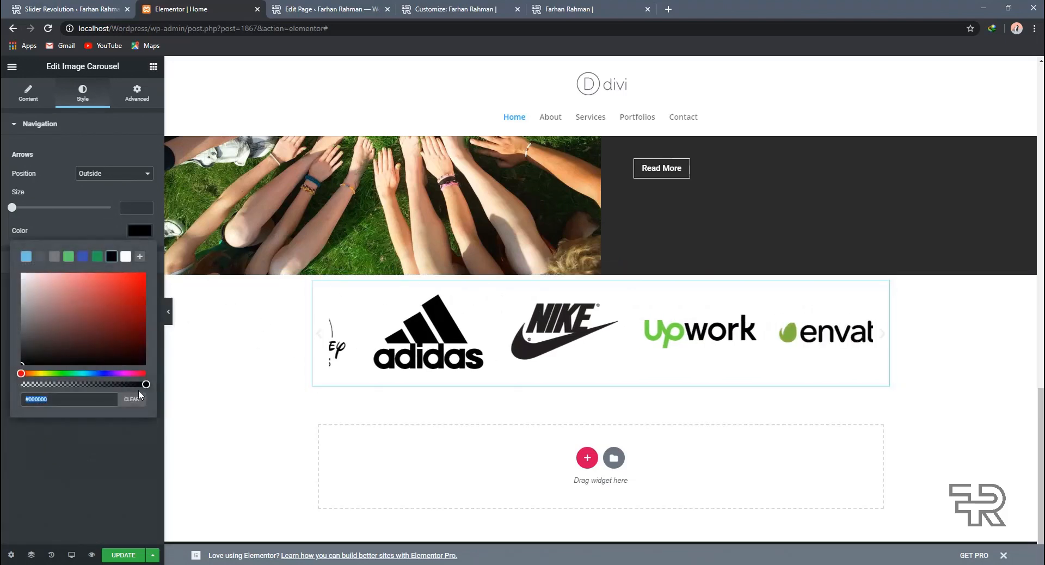
mouse_move(146, 384)
left_mouse_down()
mouse_move(136, 384)
mouse_move(145, 390)
left_mouse_up()
left_click(149, 428)
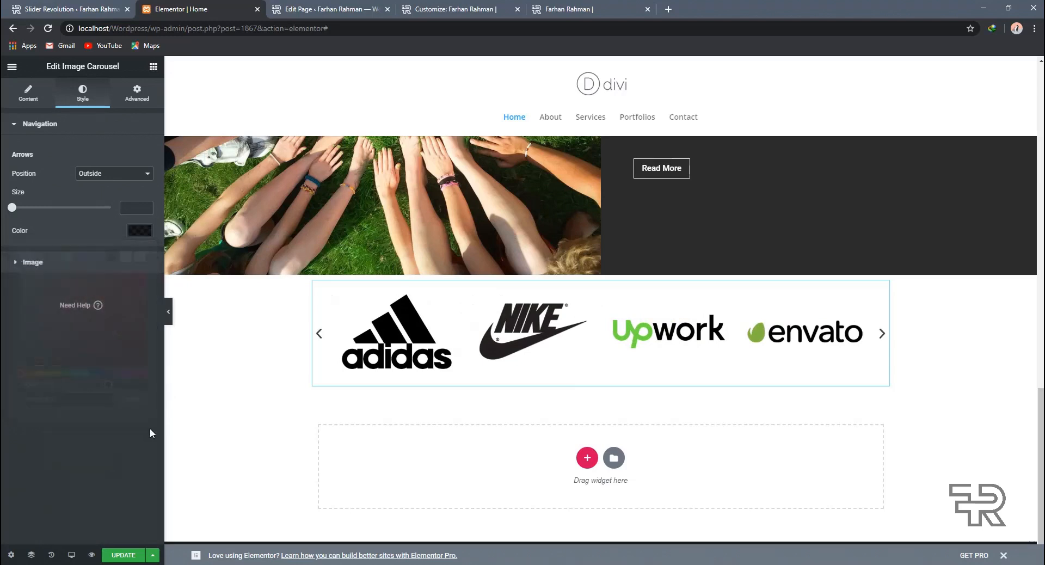
left_click(133, 238)
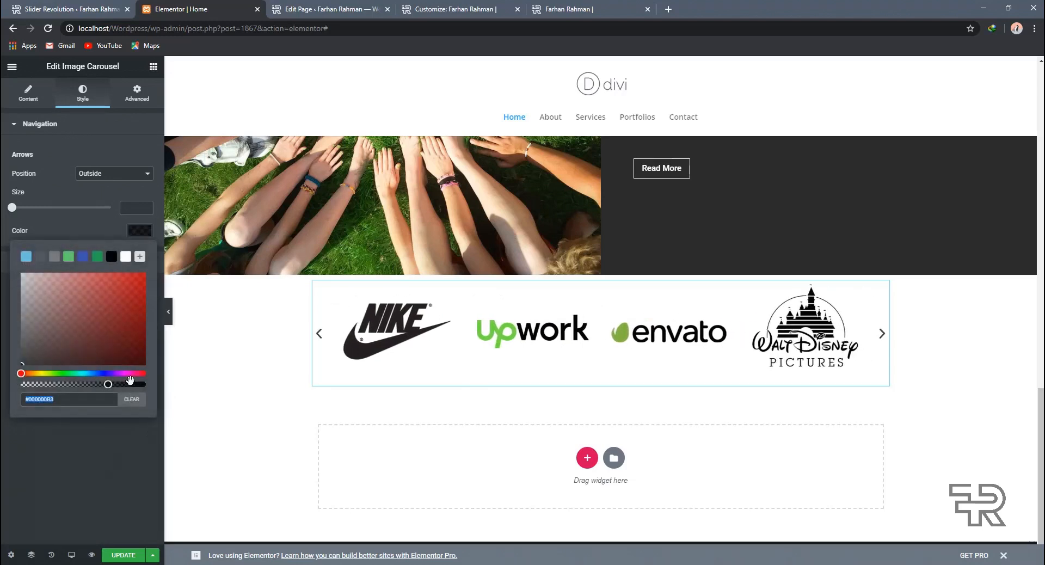
left_click(145, 385)
left_click(157, 412)
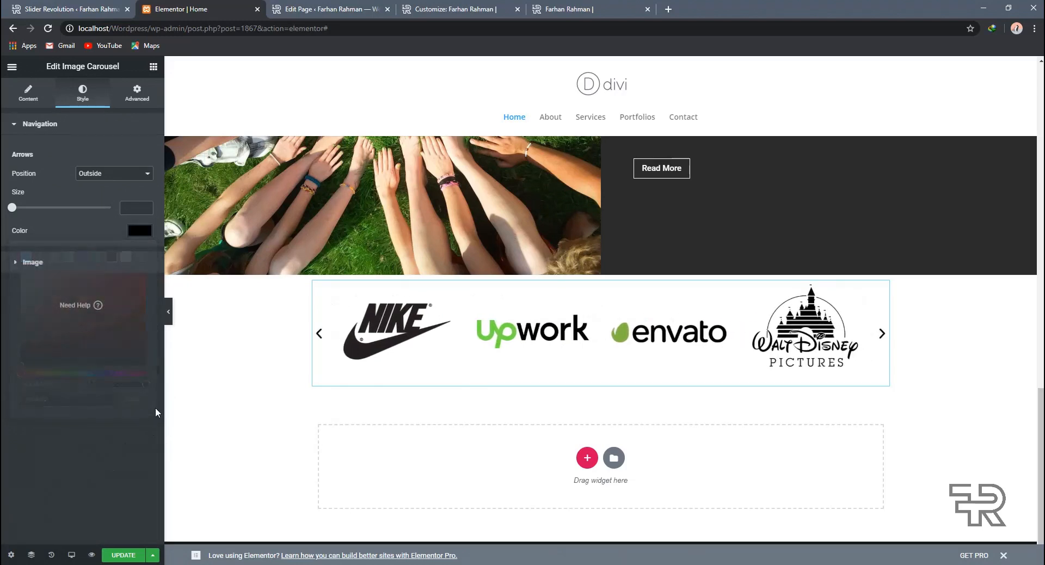
- Give the carousel images a custom spacing of 50
left_click(71, 262)
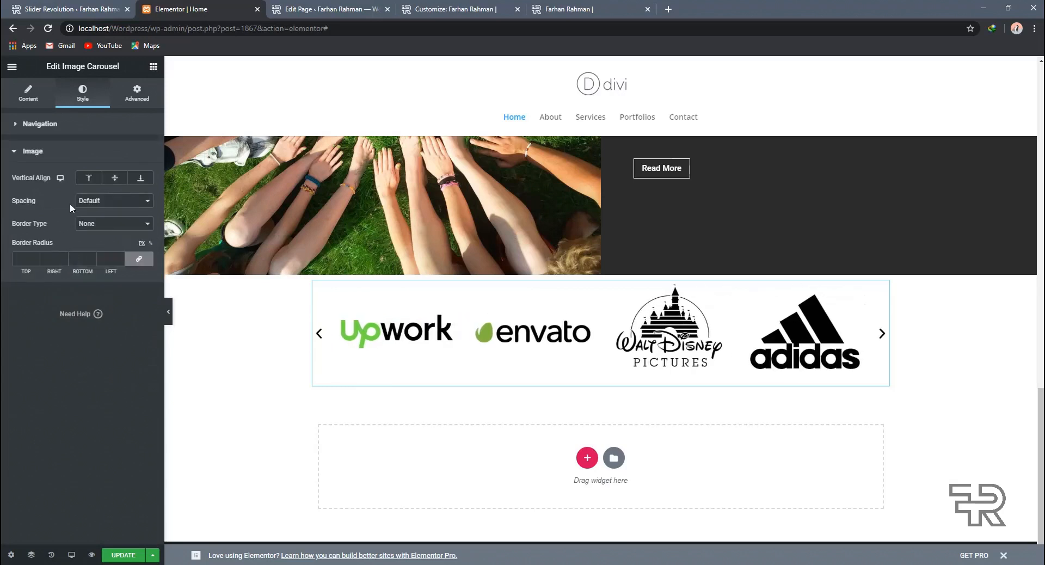
left_click(87, 208)
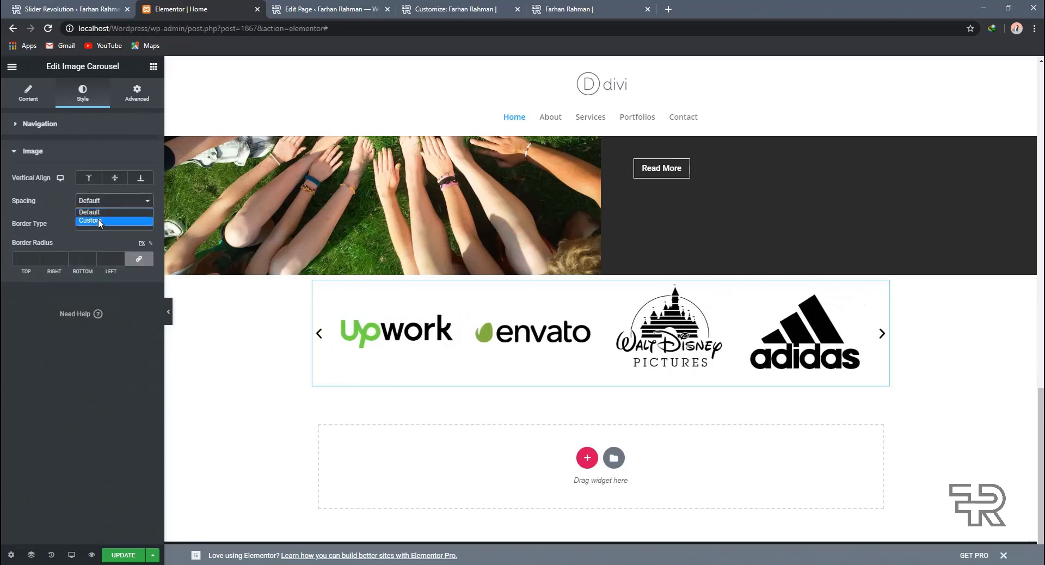
left_click(98, 217)
left_click_drag(31, 222, 88, 224)
type("50")
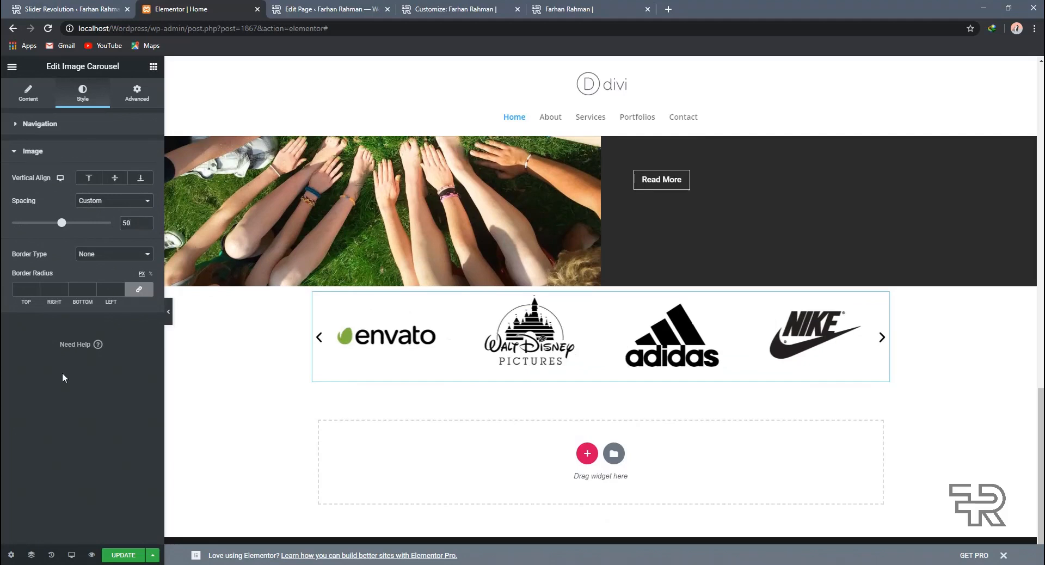
- Try a solid border of width 1 around the carousel images and return the border type to None
left_click(101, 254)
left_click(87, 328)
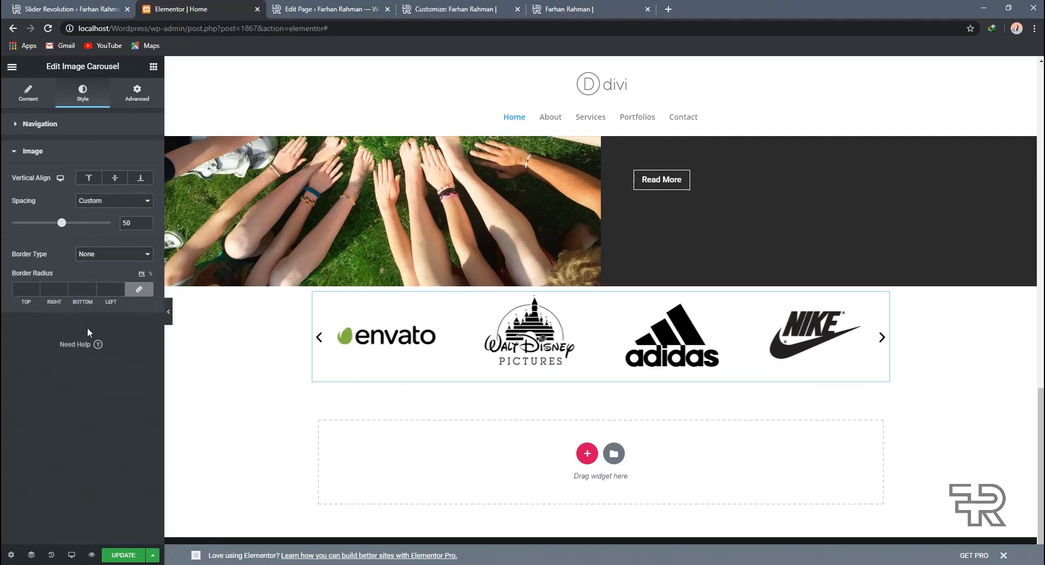
left_click(104, 255)
left_click(95, 273)
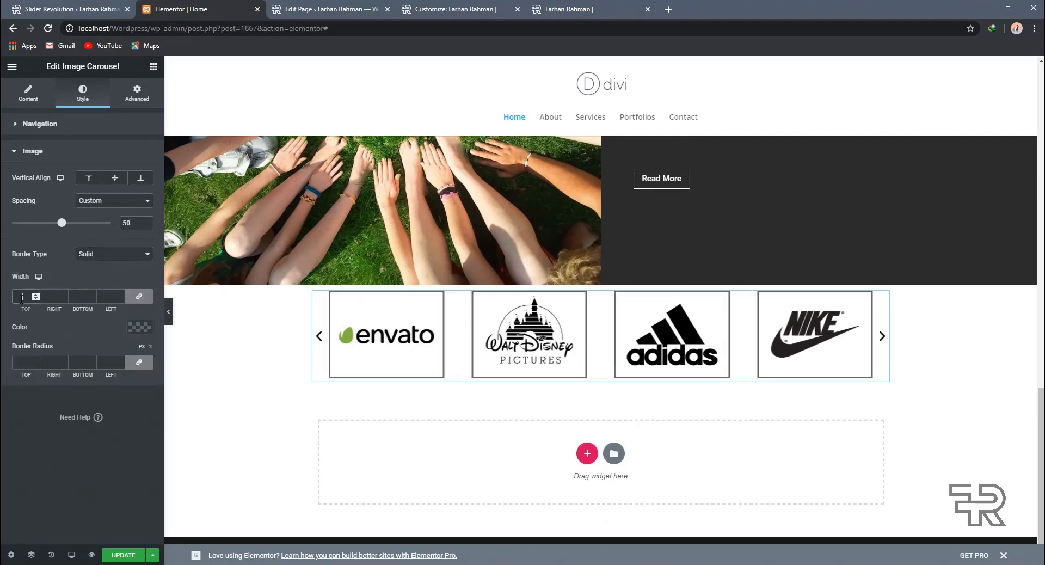
left_click(22, 297)
type("1")
left_click(93, 262)
left_click(93, 266)
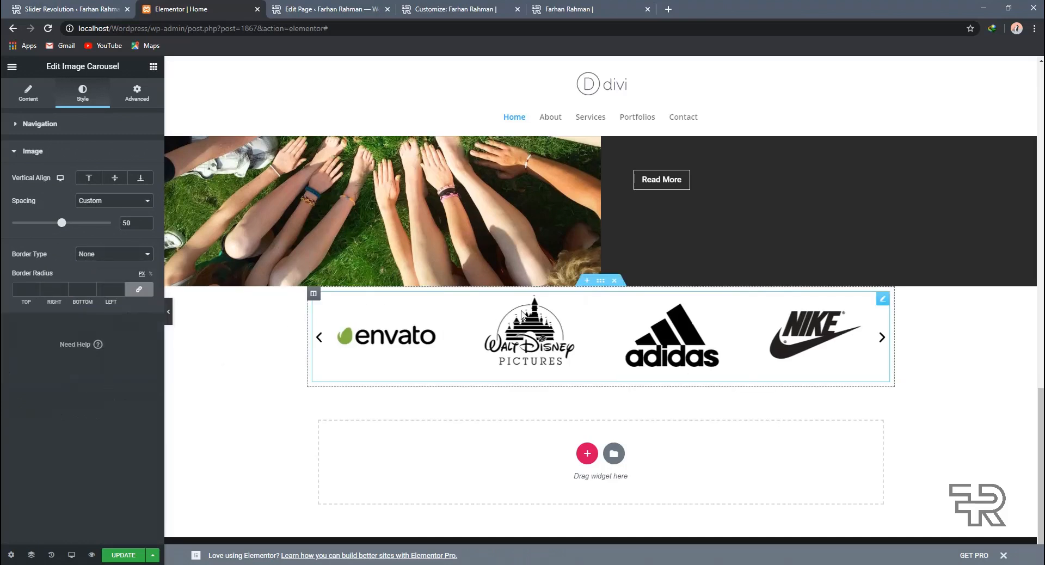
- Set the logo carousel section's padding to 80 at the top and bottom, with 0 on the right and left
left_click(599, 282)
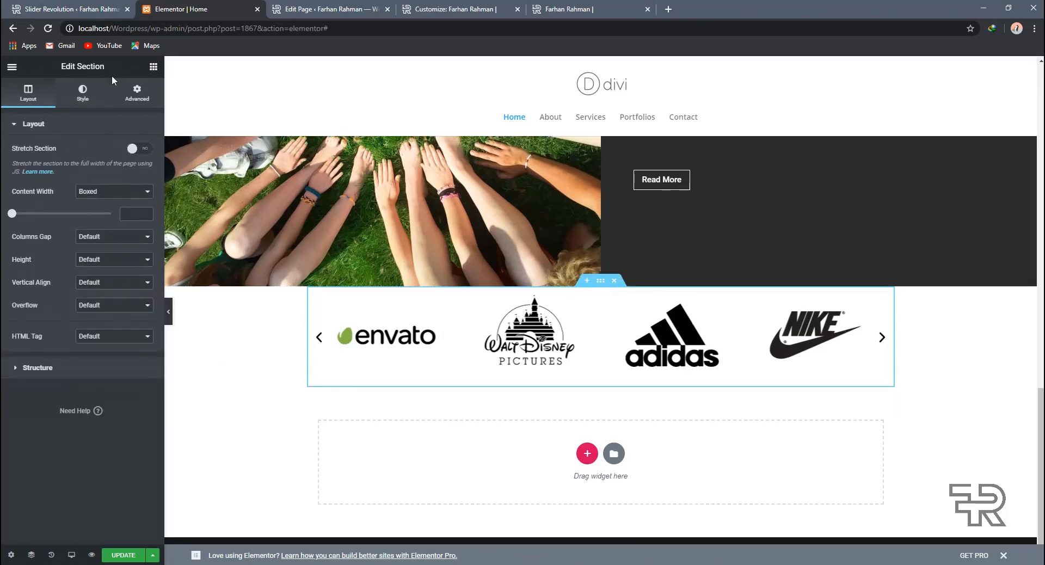
left_click(138, 91)
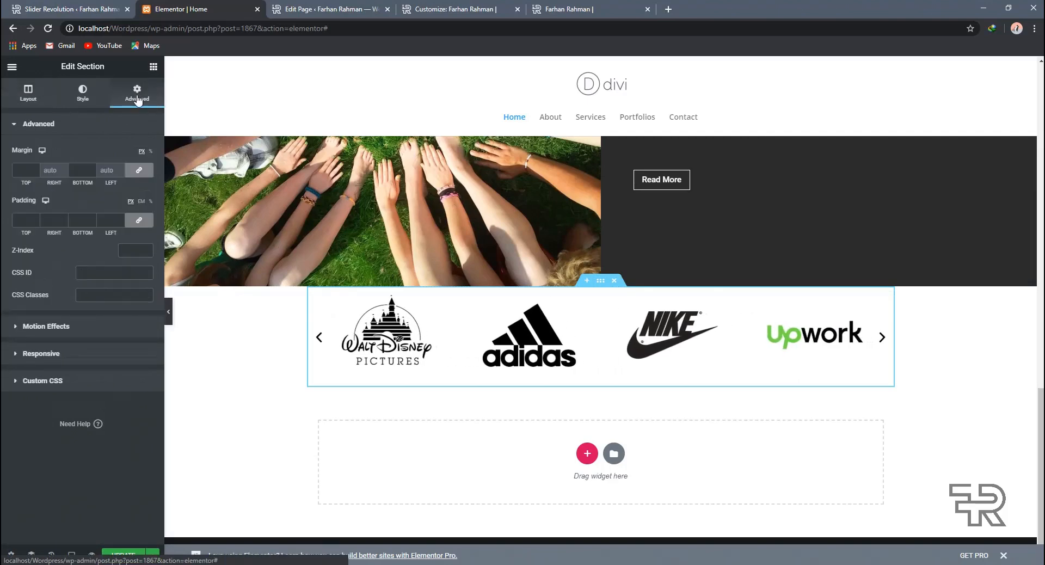
left_click_drag(24, 223, 3, 231)
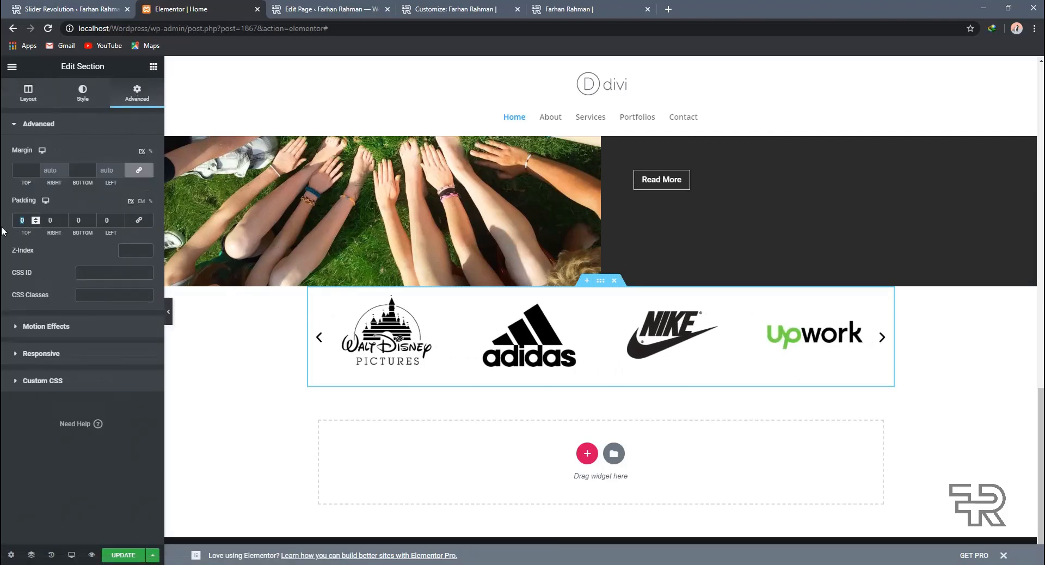
type("80")
key("Tab")
key("Tab")
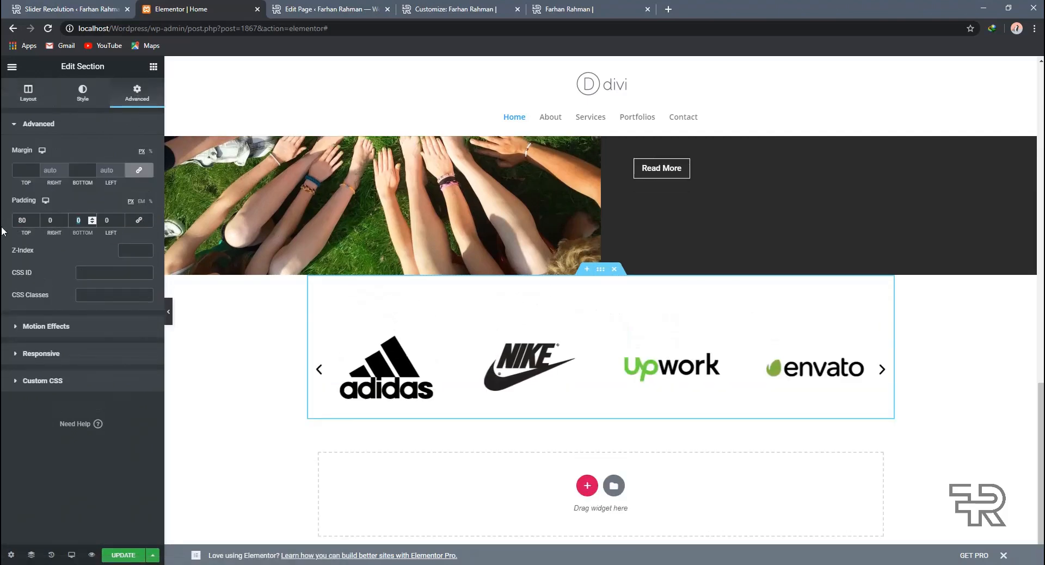
type("80")
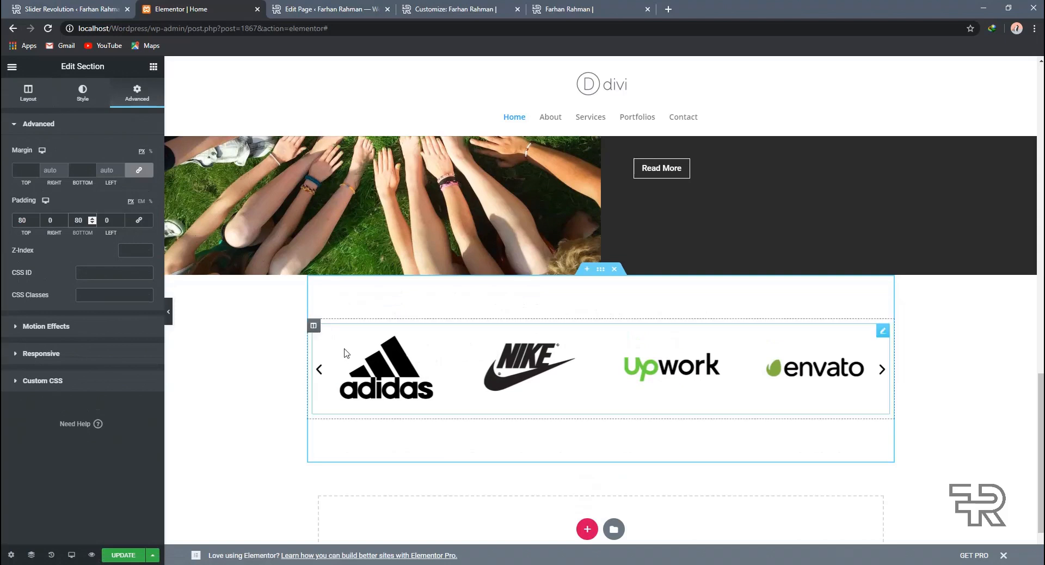
left_click(76, 477)
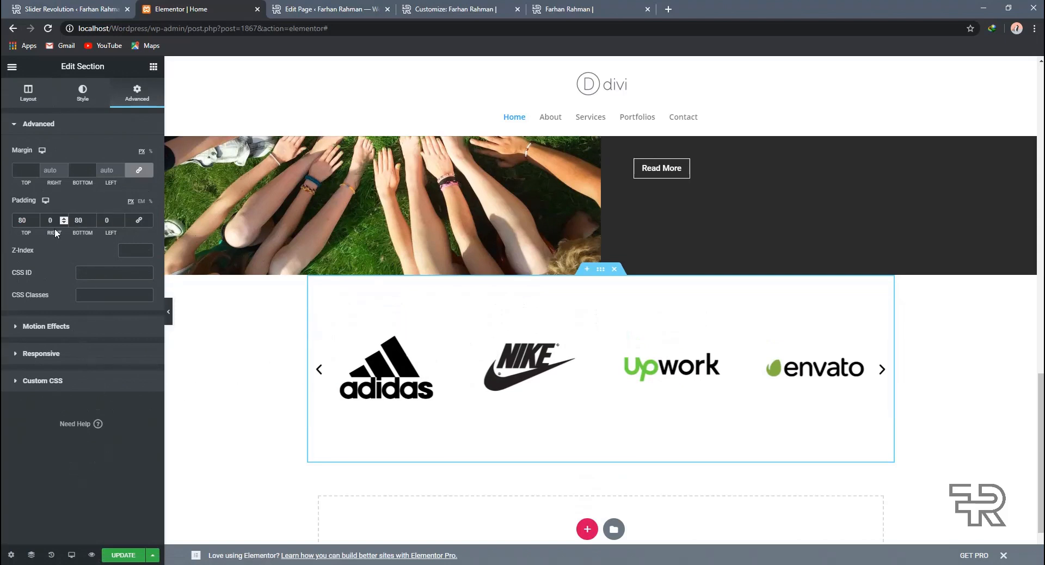
- Add a new section with two equal columns below the logo carousel
scroll(466, 331, "down", 1)
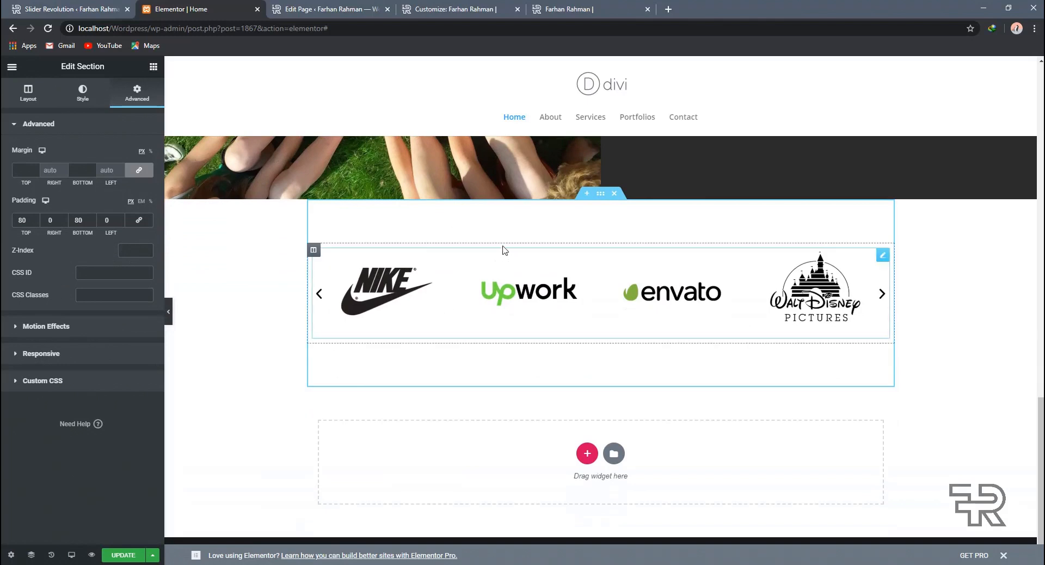
left_click(581, 455)
scroll(450, 422, "down", 1)
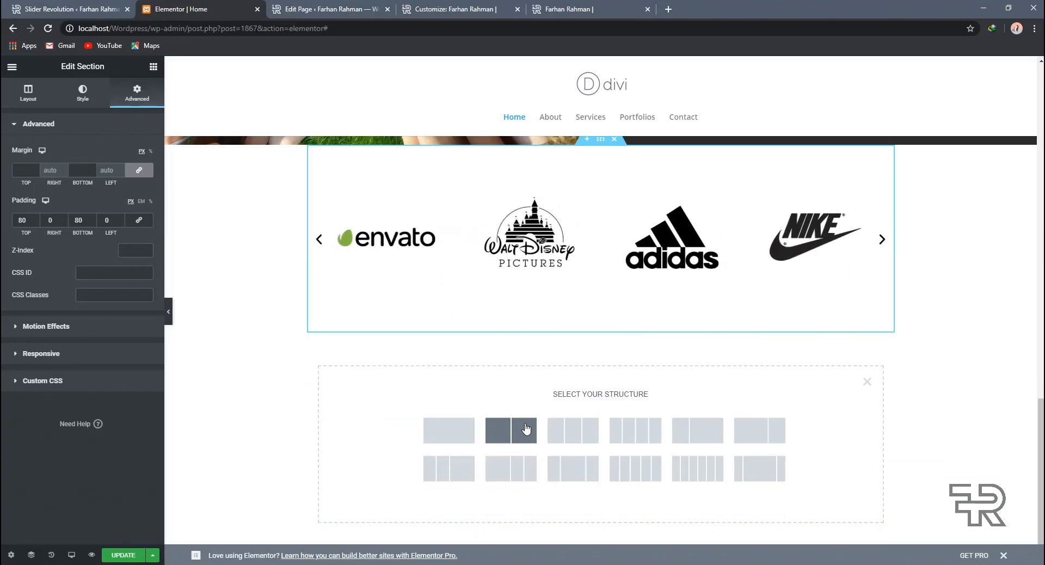
left_click(522, 426)
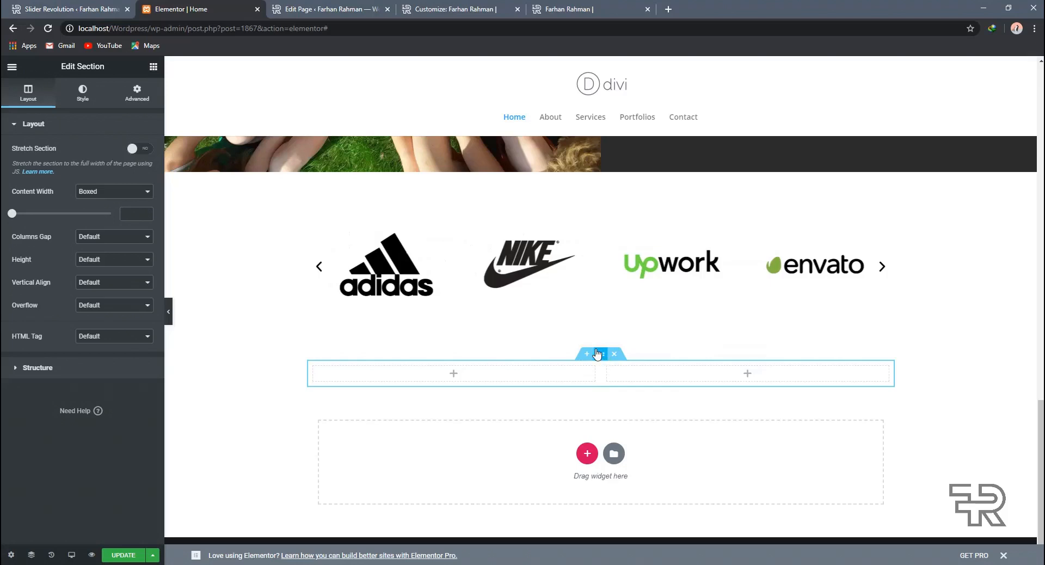
- Give the new two-column section a classic background using the image group-of-people-watching-on-laptop-1595385.jpg from the media library
left_click(82, 92)
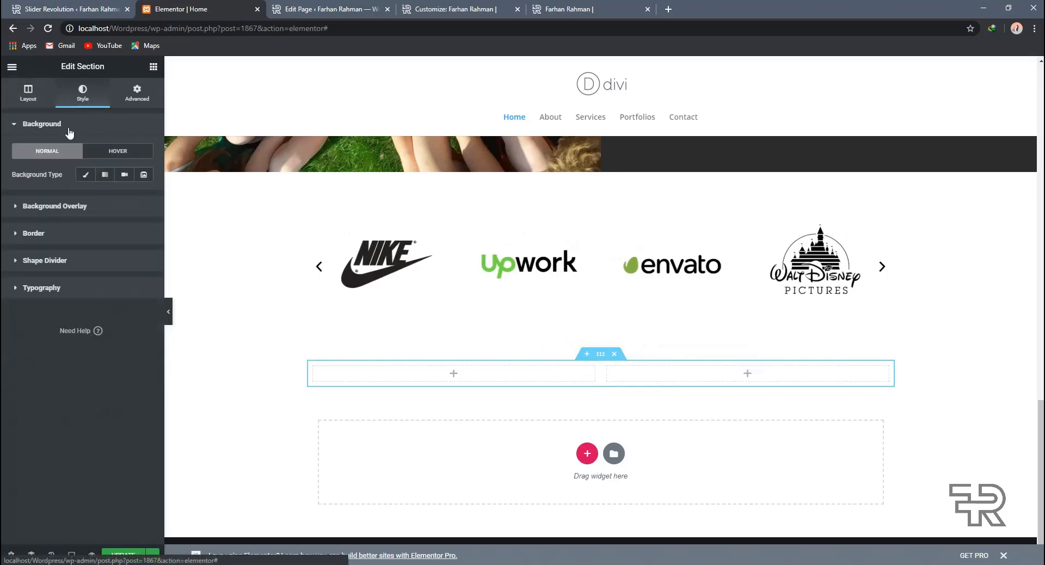
left_click(84, 179)
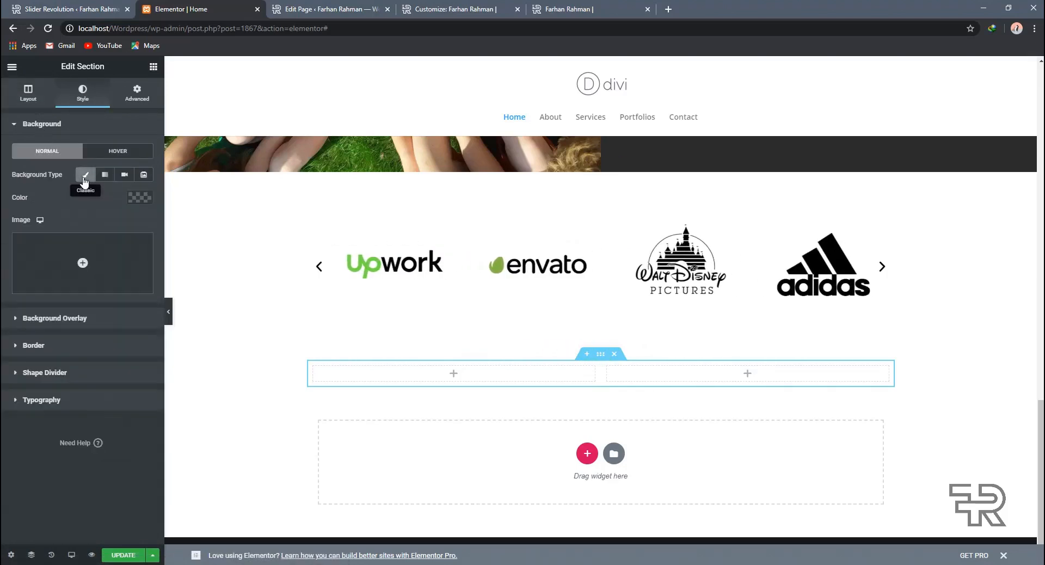
left_click(89, 254)
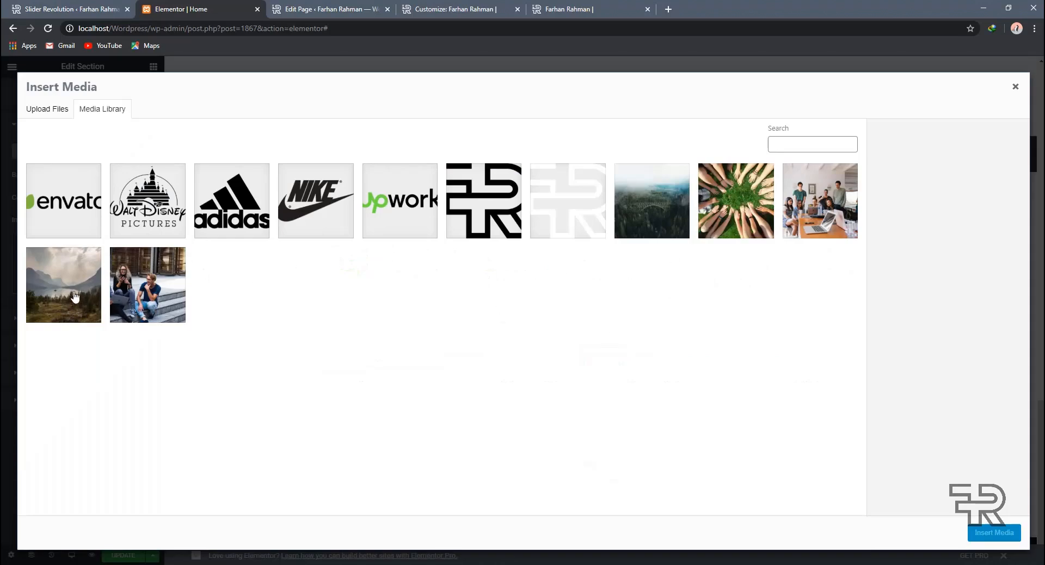
left_click(819, 197)
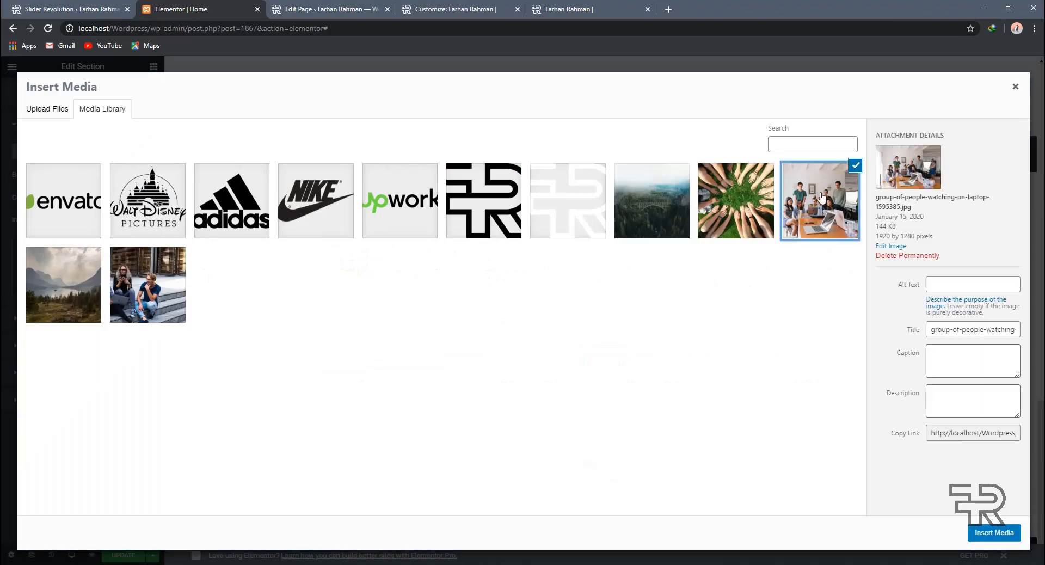
left_click(993, 532)
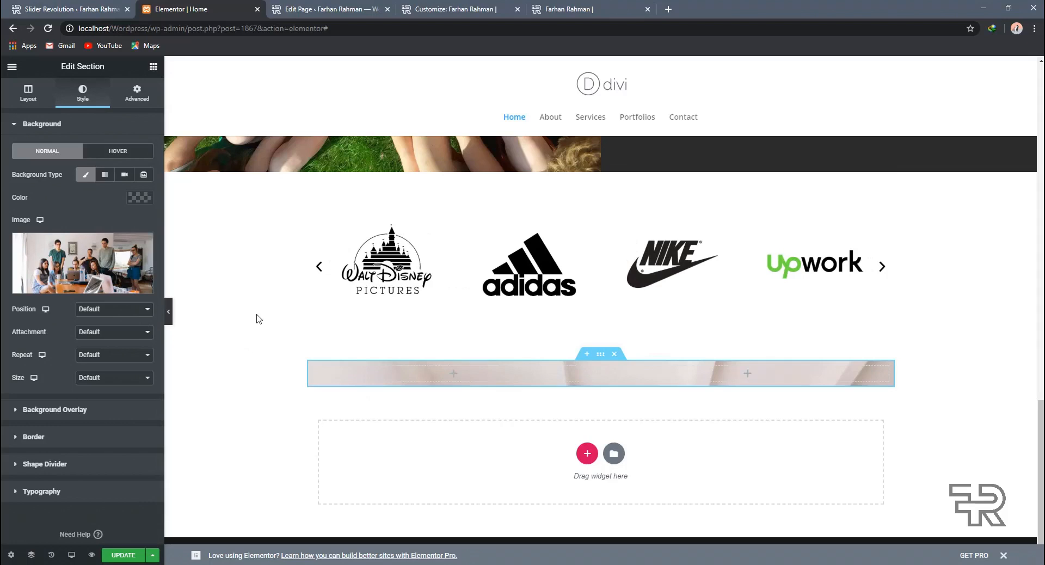
- Set the section's background image to position Center Center, attachment Fixed, repeat No-repeat and size Cover
left_click(123, 309)
left_click(99, 329)
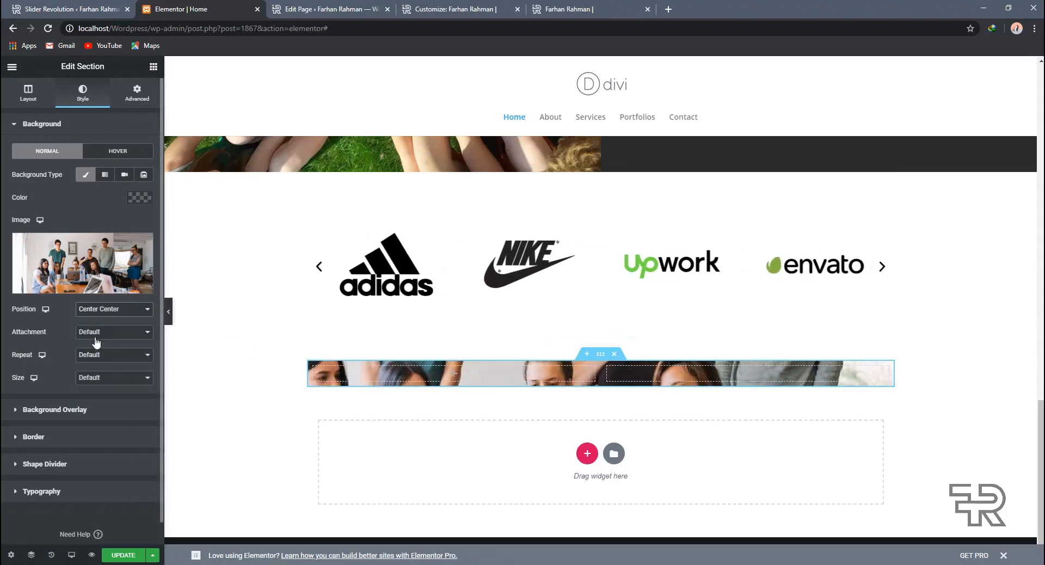
left_click(99, 332)
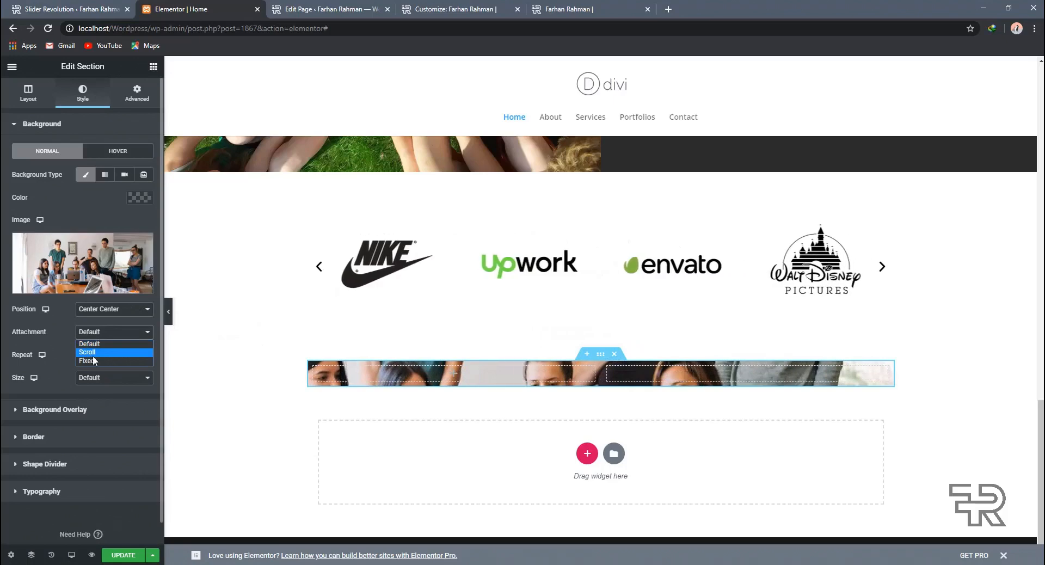
left_click(94, 361)
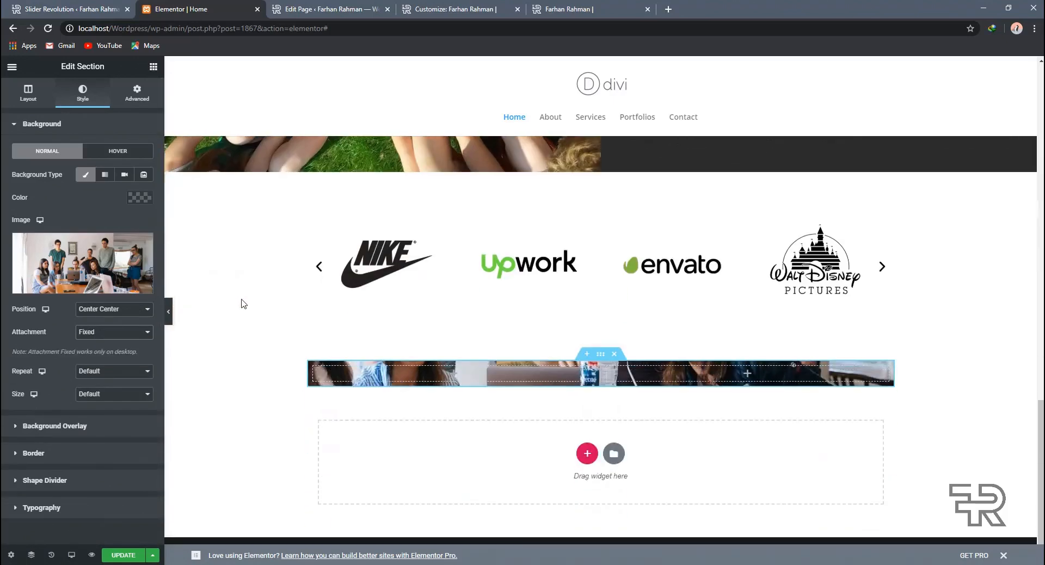
left_click(94, 371)
left_click(94, 391)
left_click(97, 394)
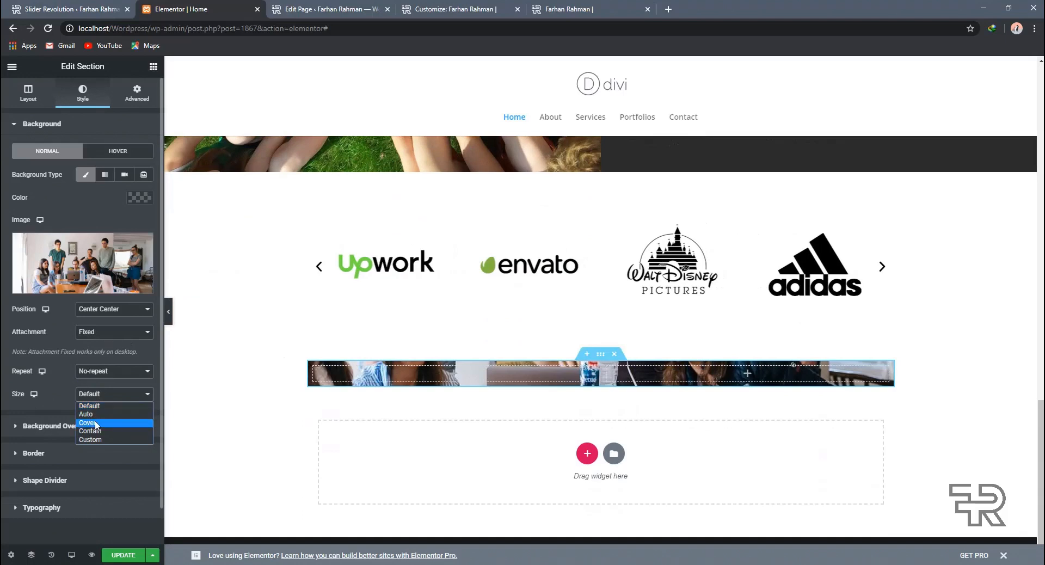
left_click(96, 423)
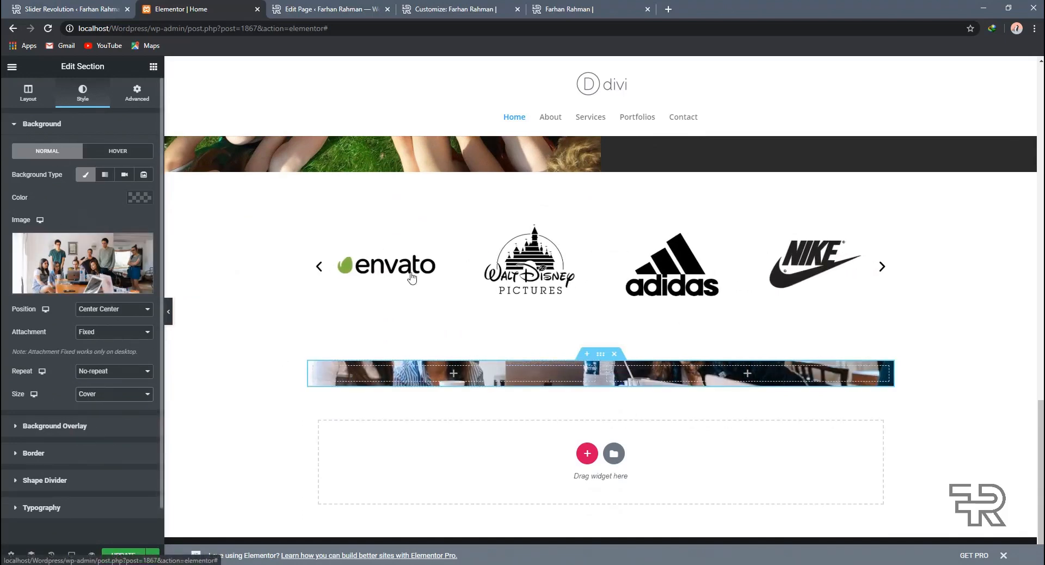
- Stretch the two-column section to the full width of the page
left_click(17, 94)
left_click(103, 192)
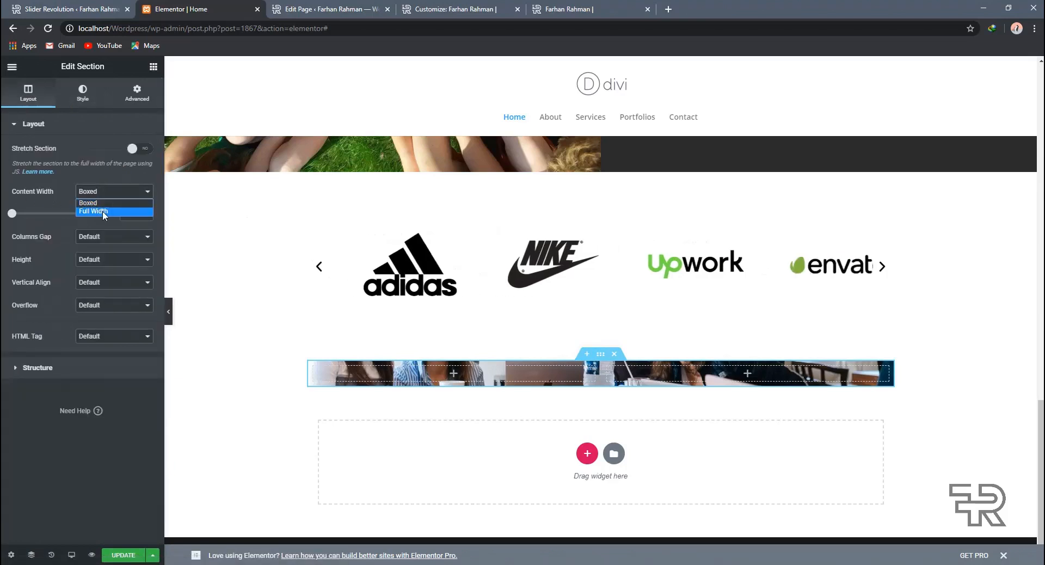
left_click(123, 155)
left_click(138, 149)
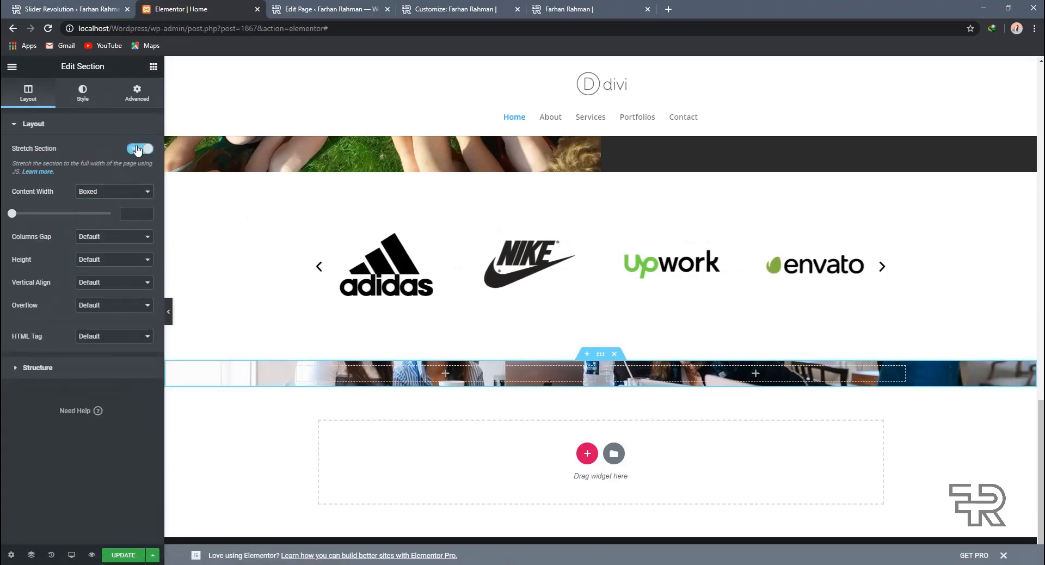
- Try the Full Width content width on the stretched section and return it to Boxed
left_click(92, 192)
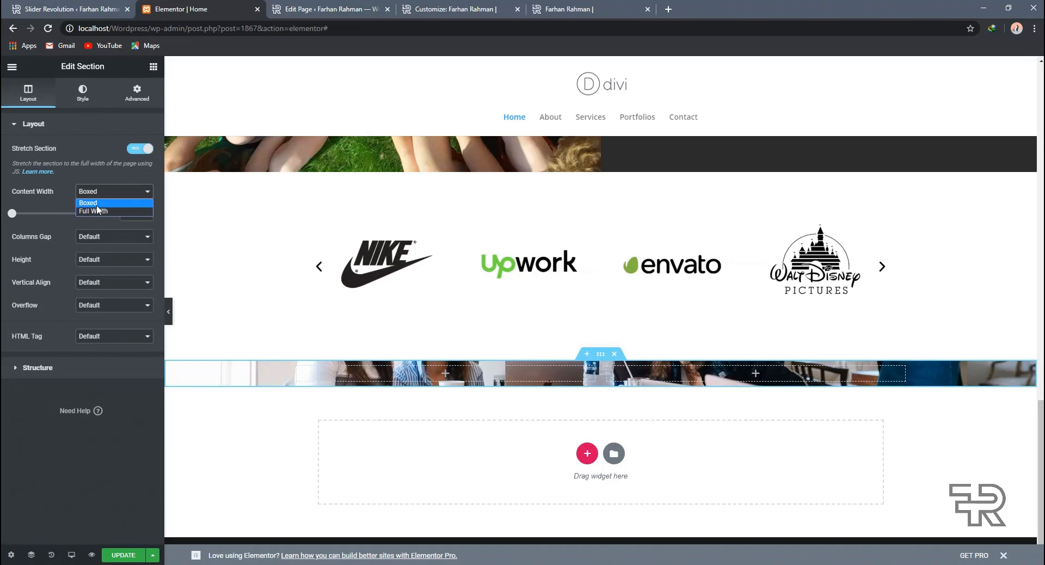
left_click(107, 205)
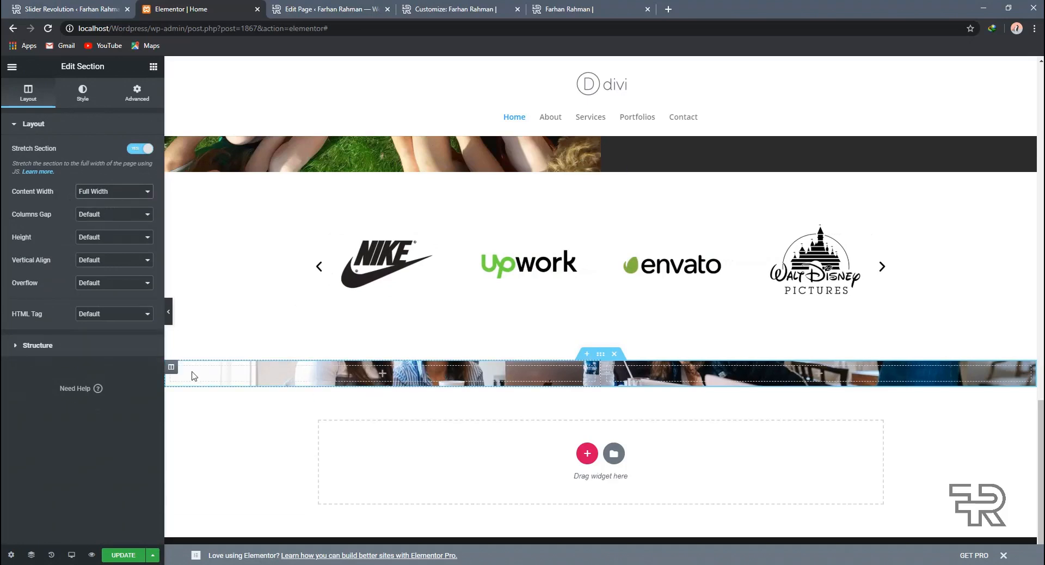
left_click(111, 191)
left_click(98, 202)
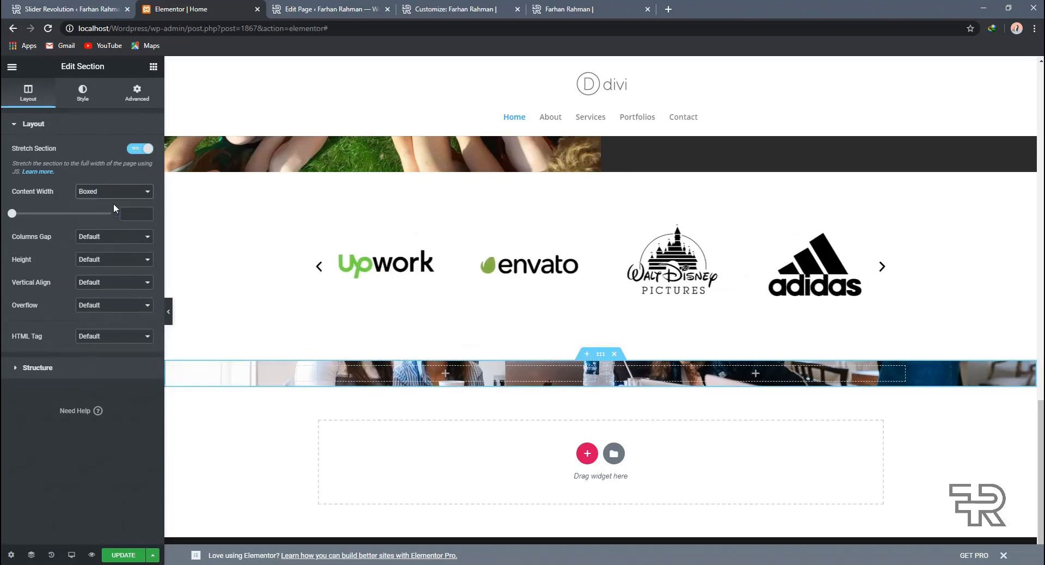
- Add a Heading widget with a Text Editor widget below it in the first column of the two-column section
left_click(82, 93)
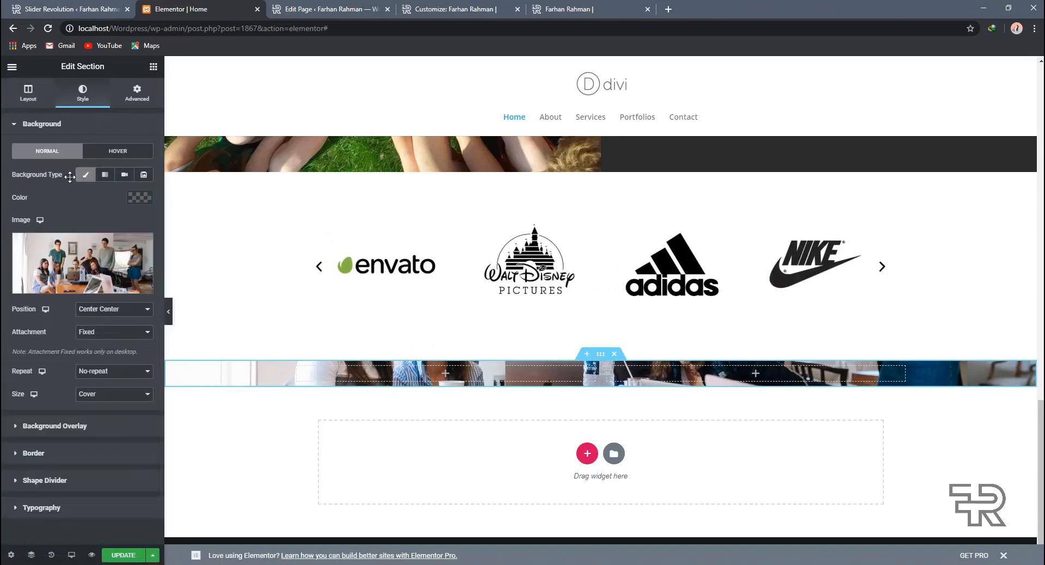
left_click(153, 66)
left_click_drag(122, 167, 481, 376)
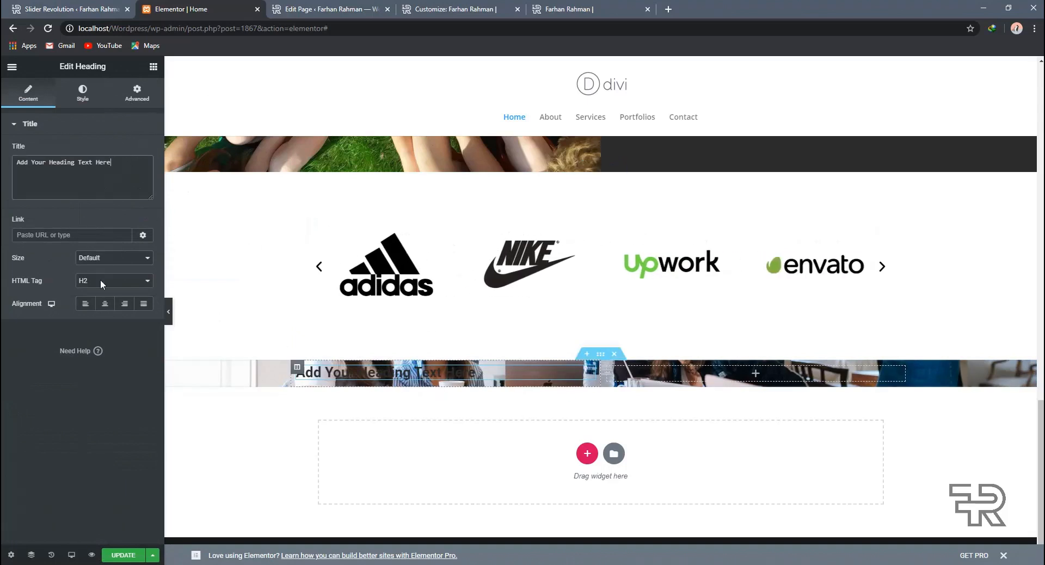
left_click(153, 66)
left_click_drag(122, 217, 446, 379)
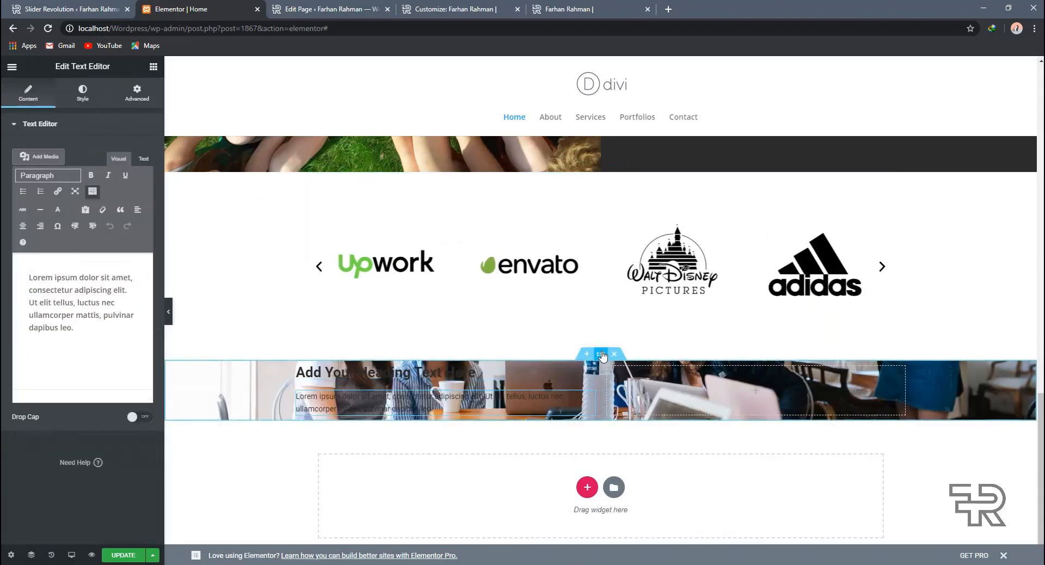
- Give the two-column section a classic black (#000000) background overlay with an opacity of 0.6
left_click(89, 103)
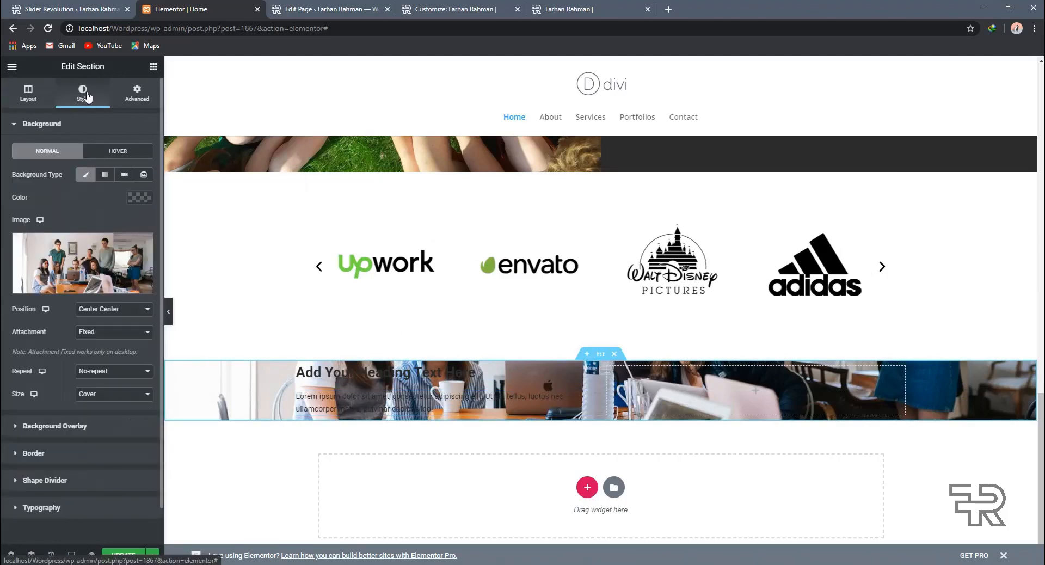
left_click(43, 124)
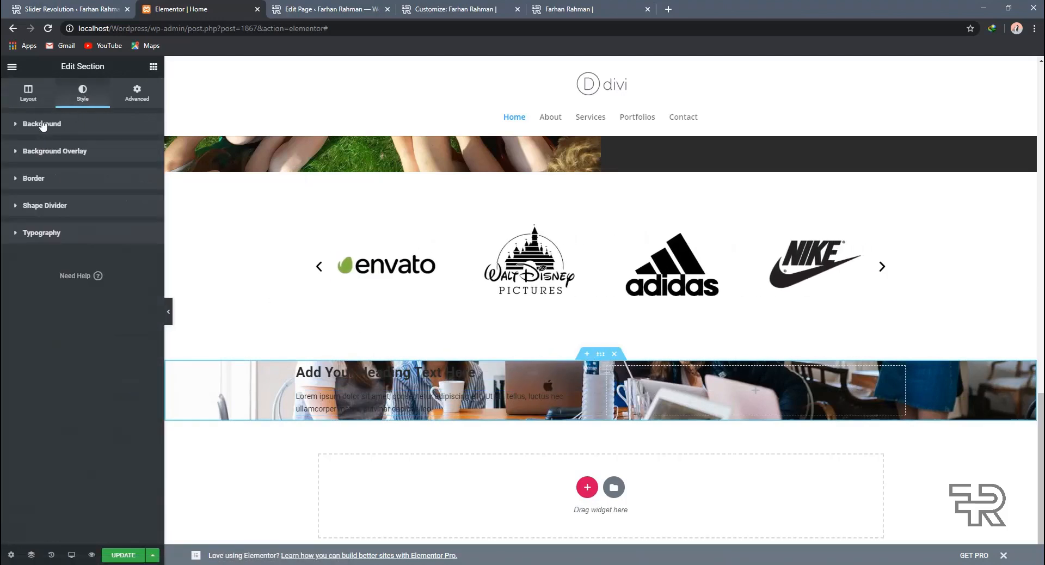
left_click(60, 154)
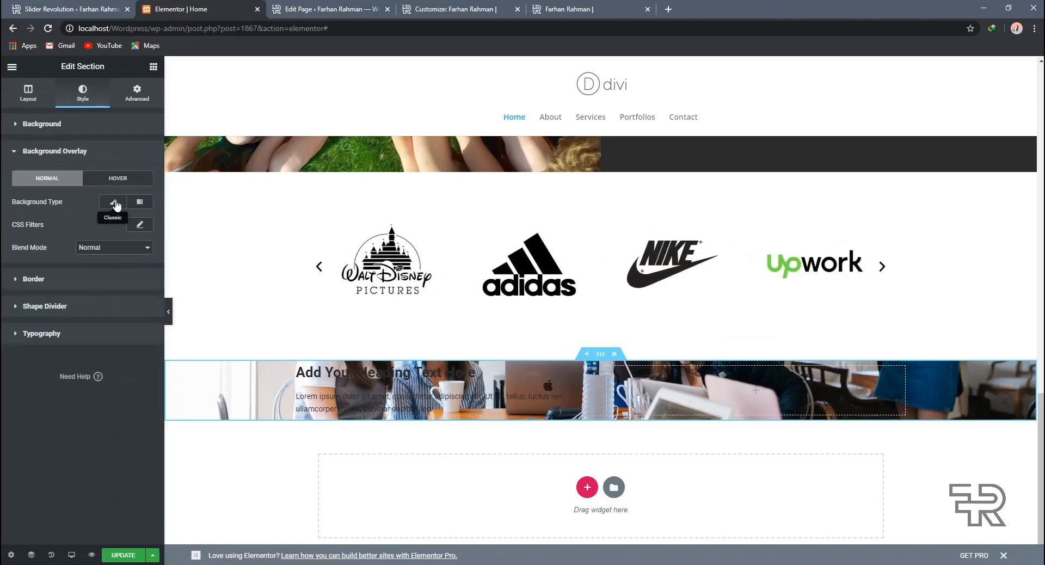
left_click(115, 203)
left_click(139, 224)
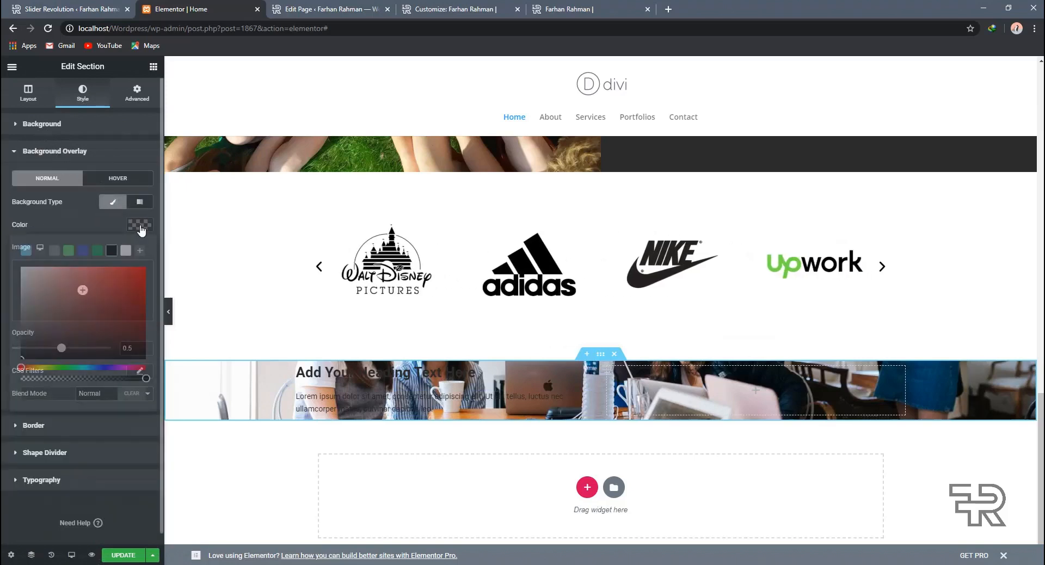
left_click(112, 250)
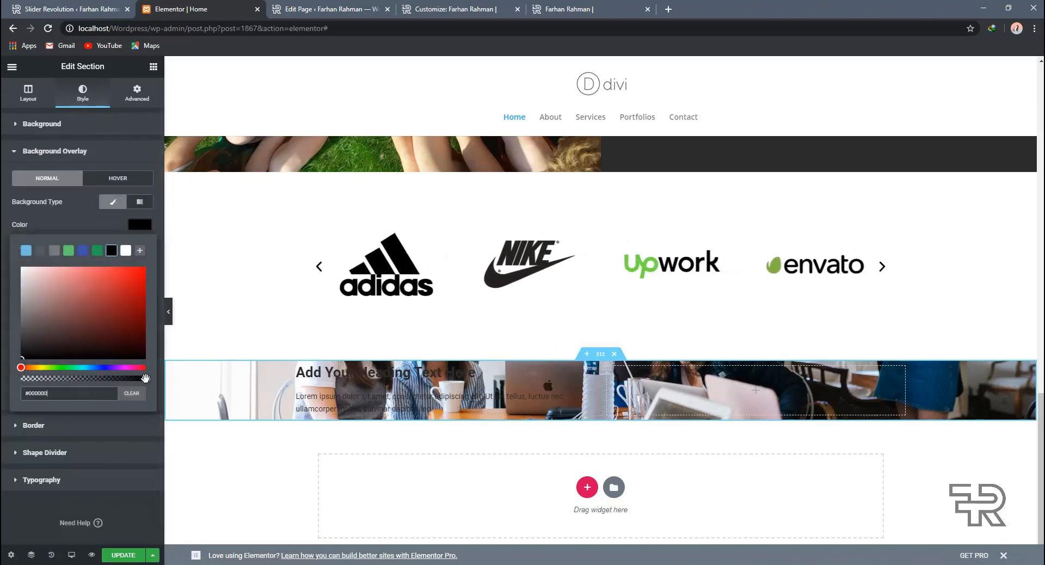
left_click_drag(145, 378, 149, 378)
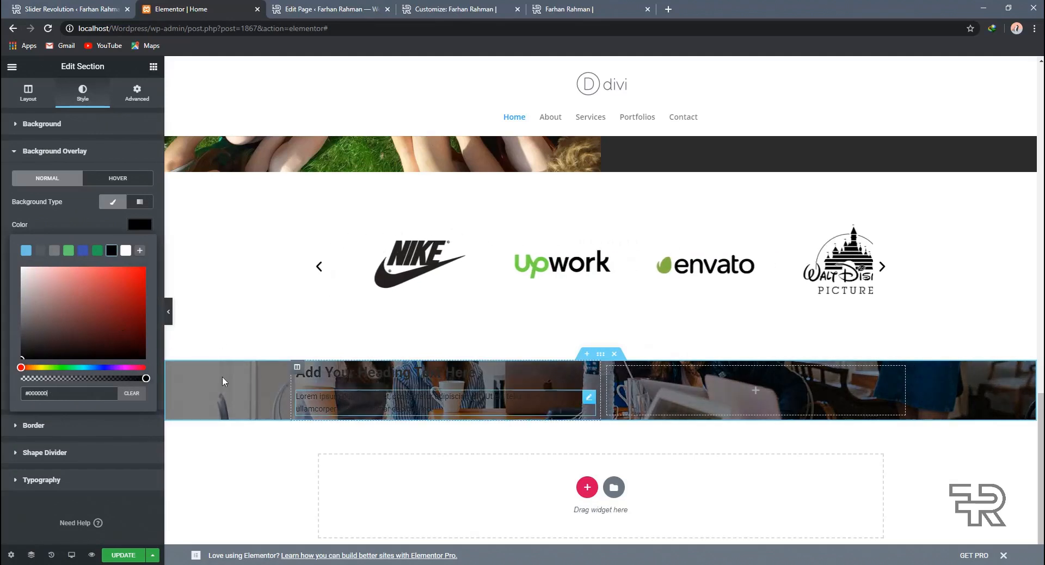
left_click(139, 218)
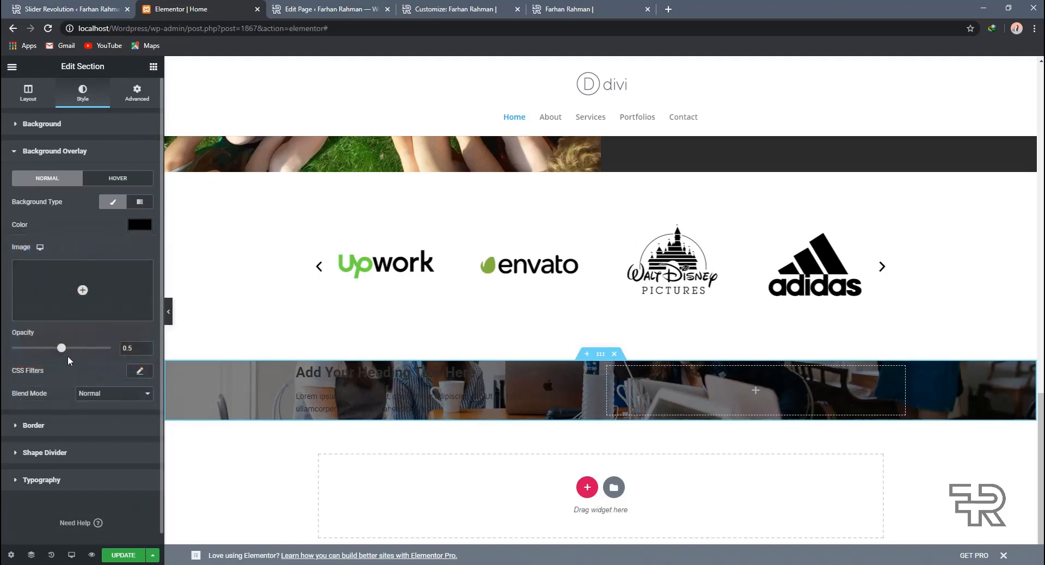
left_click_drag(62, 348, 74, 348)
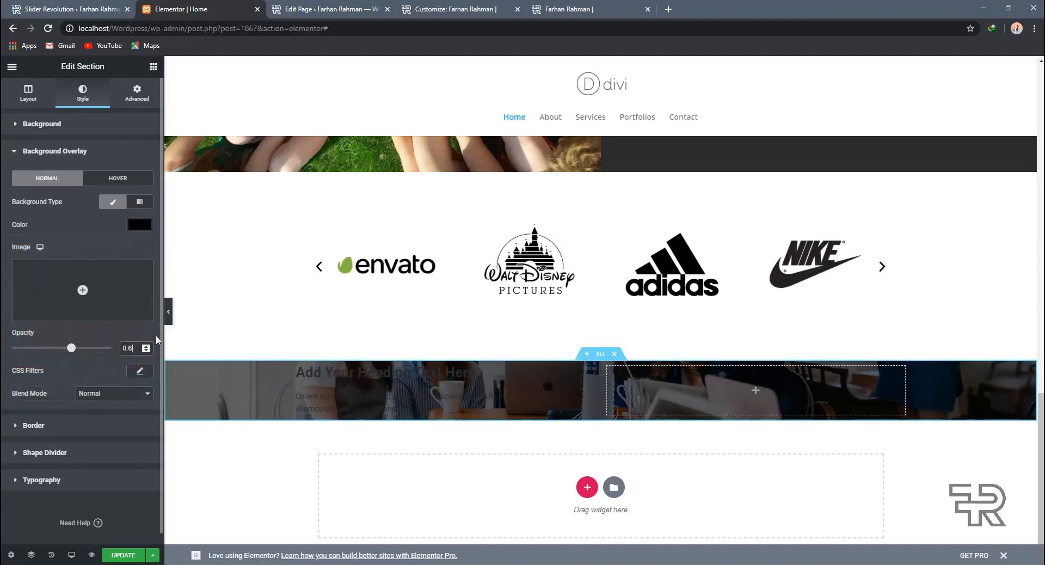
- Set the background overlay opacity of the two-column section to 0.5
key("BackSpace")
key("BackSpace")
type("5")
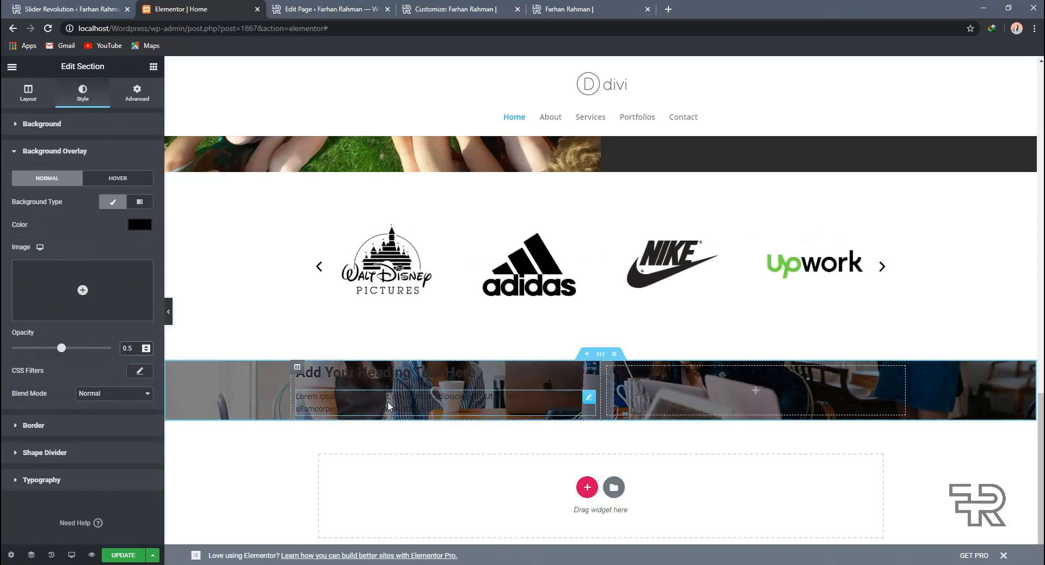
- Delete the Text Editor widget below the heading in the first column
left_click(445, 402)
right_click(468, 401)
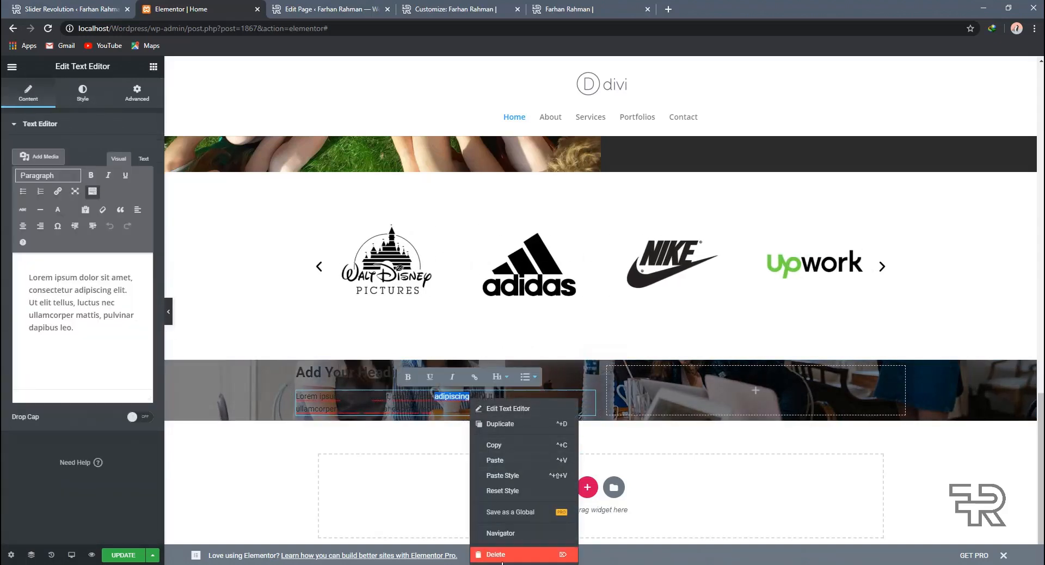
left_click(495, 554)
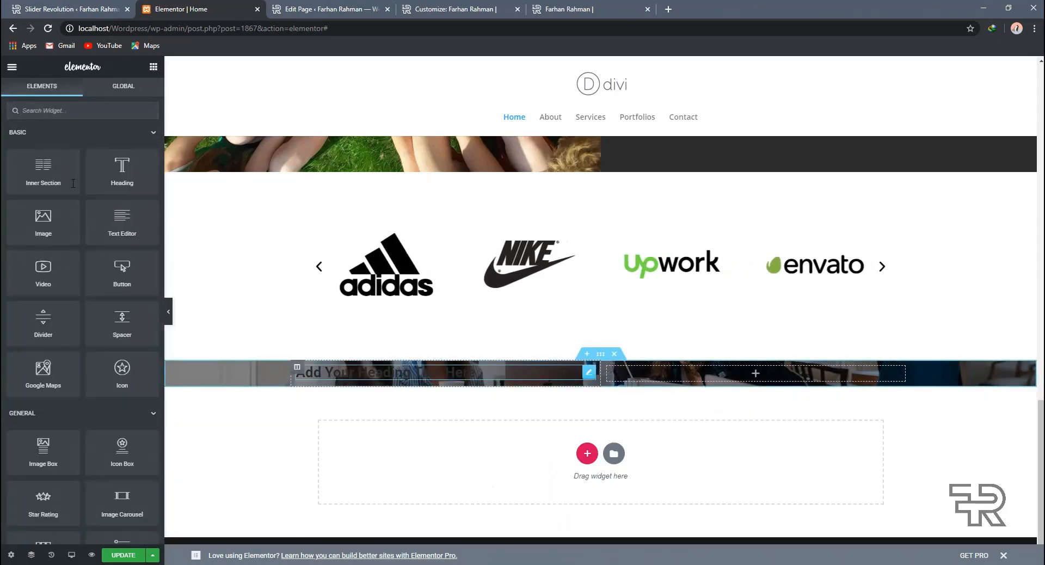
- Change the heading's title to "Contact me for more Information."
triple_click(78, 161)
type("Co")
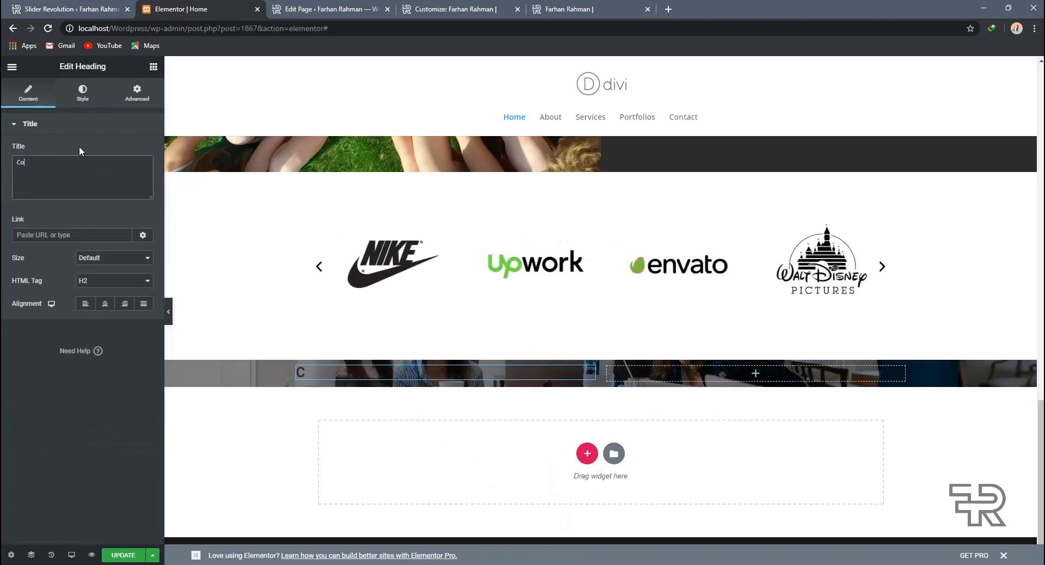
type("ctact me for")
key("ctrl+a")
type("Cont")
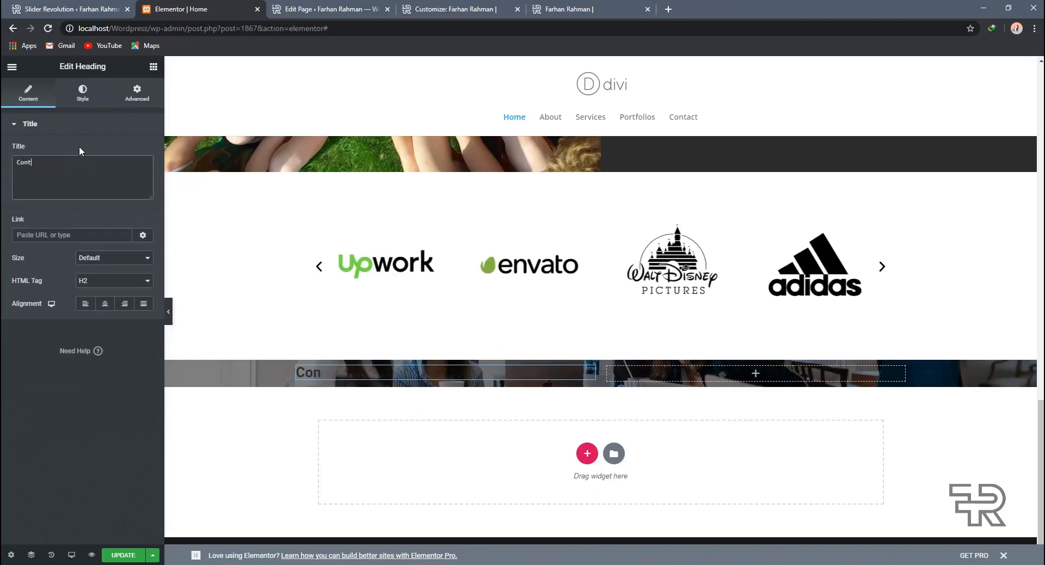
type("act me for more Infro")
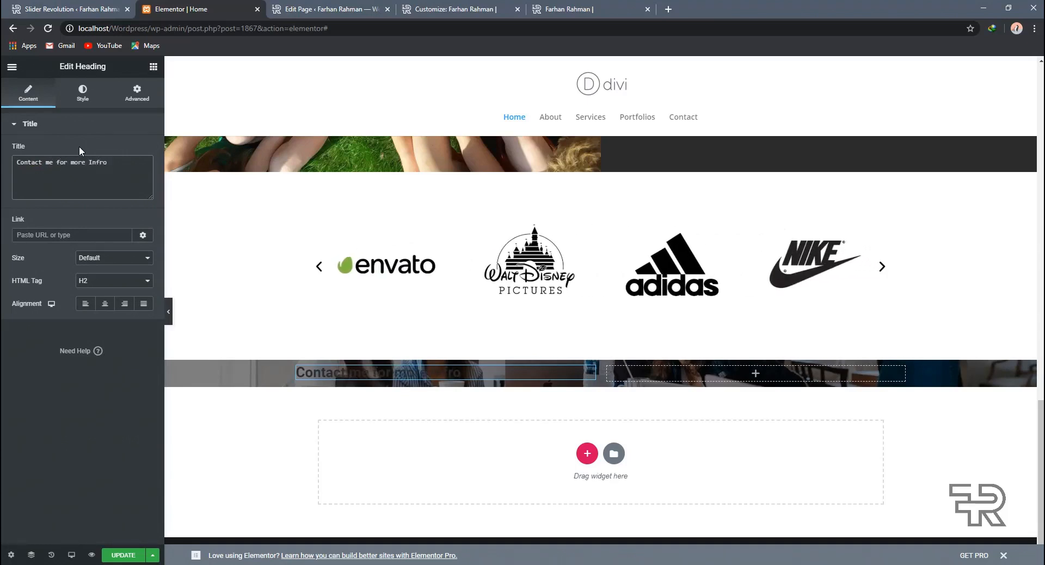
type("mation .")
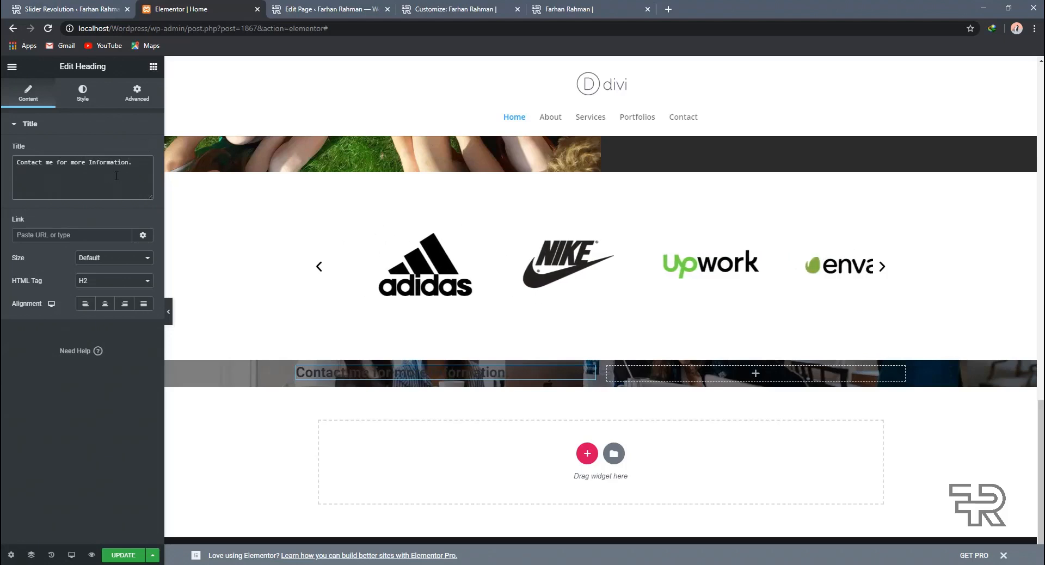
- Set the heading's text color to white (#FFFFFF)
left_click(99, 98)
left_click(137, 152)
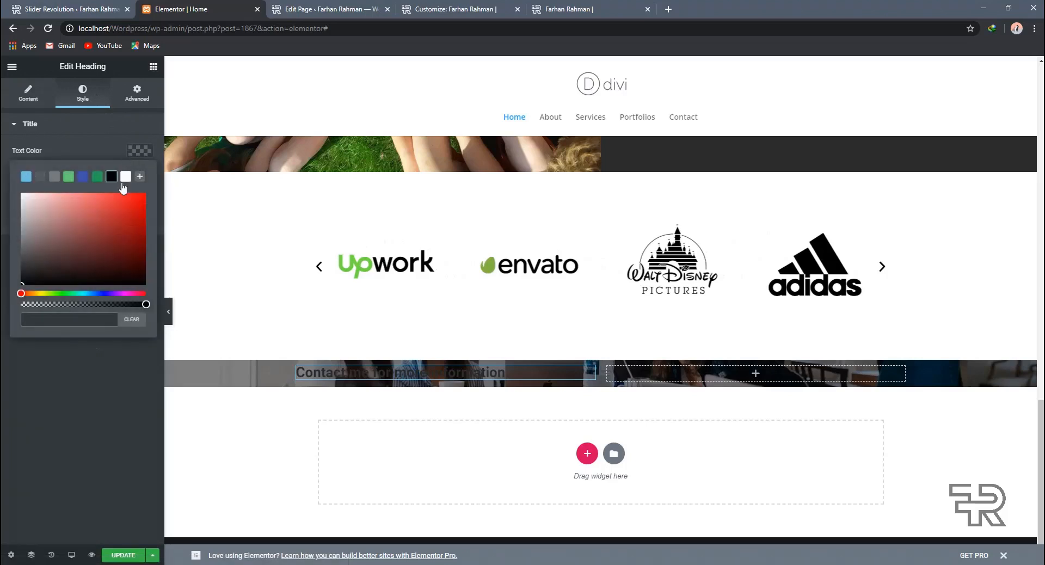
left_click(124, 179)
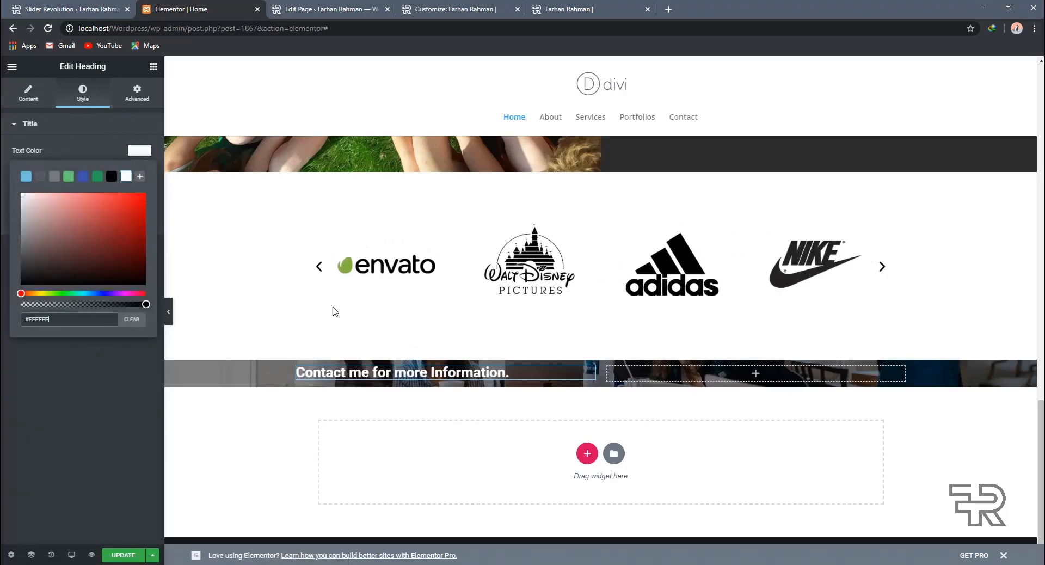
- Duplicate the Read More button of the "Know More about Me!" section and move the copy into the contact section's empty second column
left_click(646, 371)
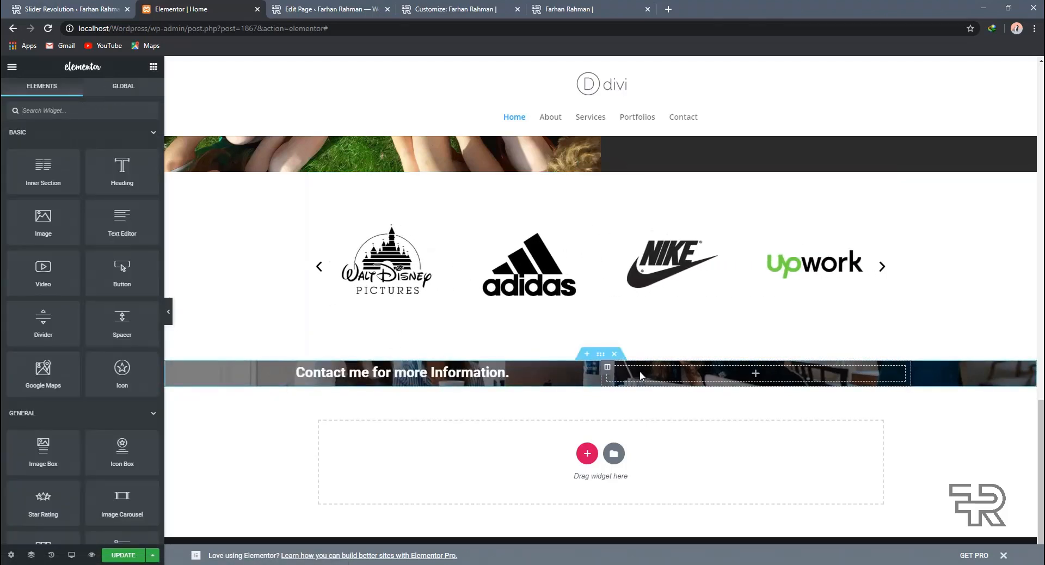
scroll(679, 313, "up", 4)
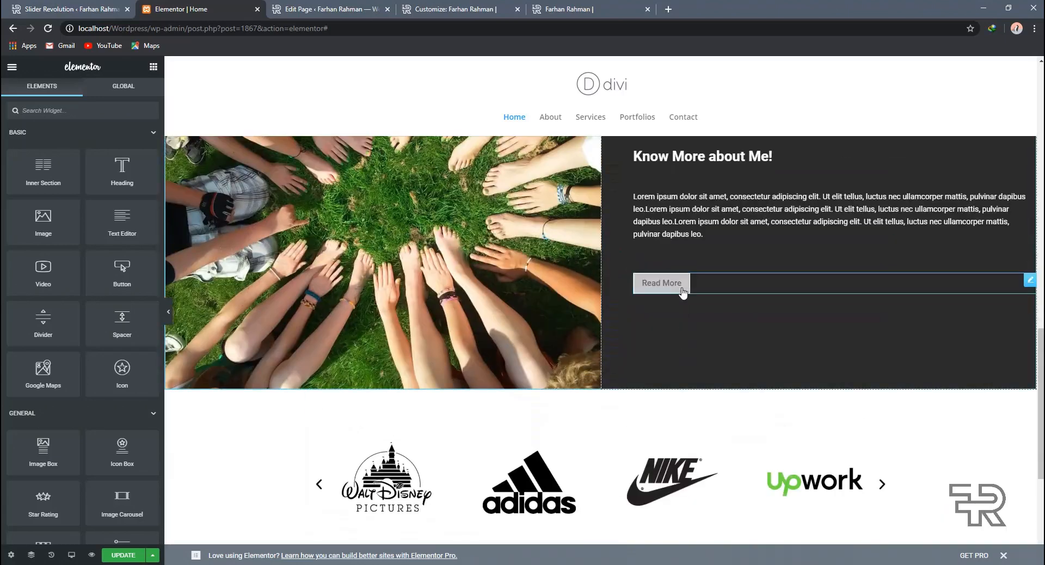
right_click(1027, 287)
left_click(1007, 299)
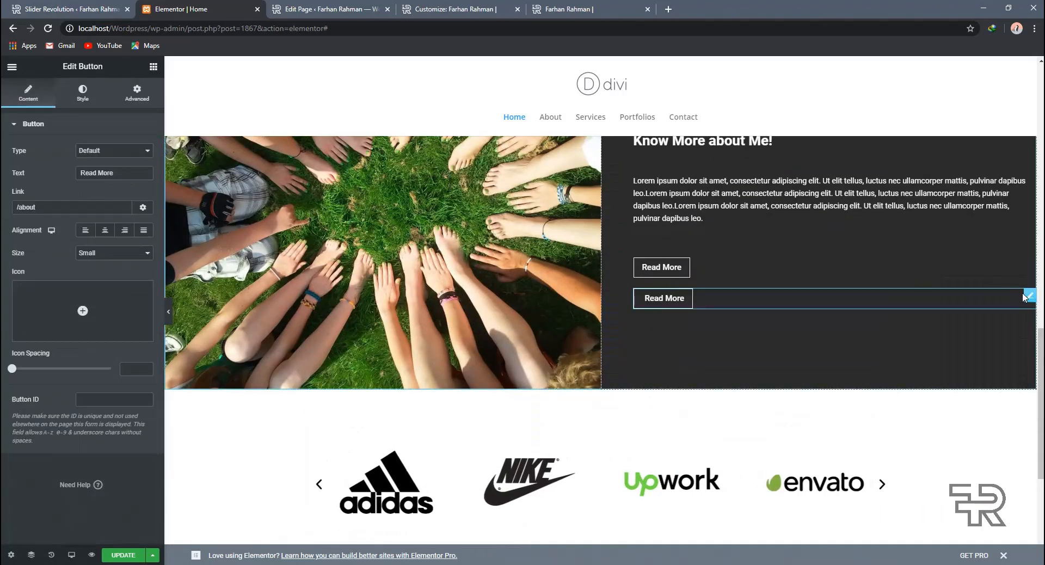
left_click_drag(1027, 303, 800, 372)
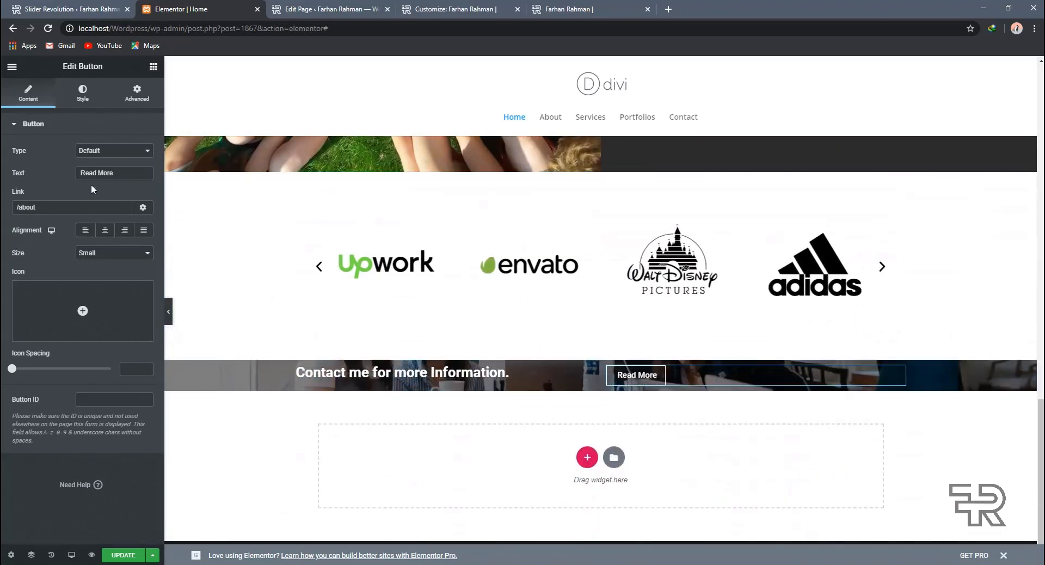
- Change the copied button's text to "Contact" and align the button right
triple_click(102, 170)
type("COn")
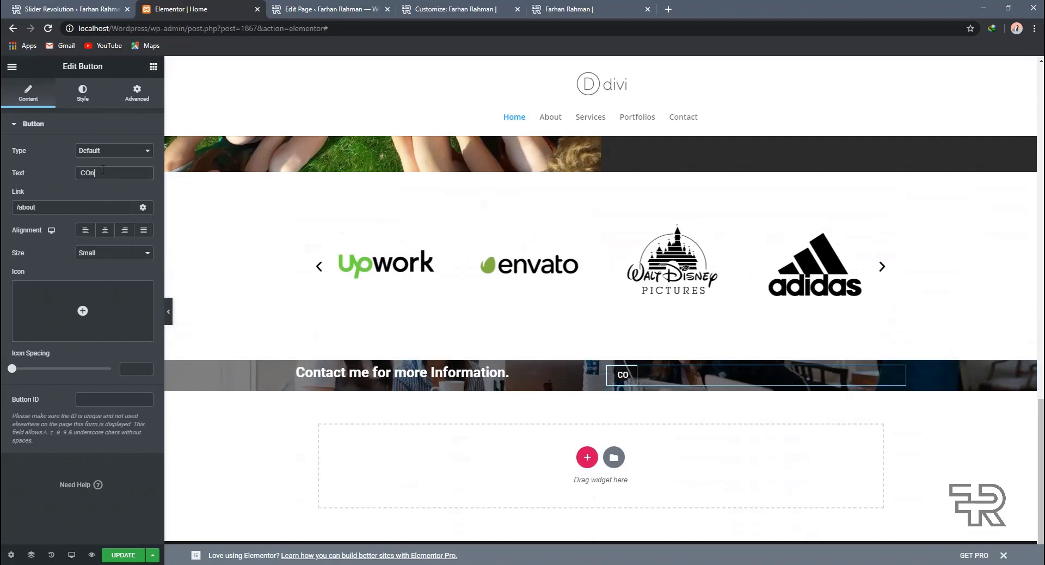
type("tact Contact")
key("ctrl+a")
type("Co")
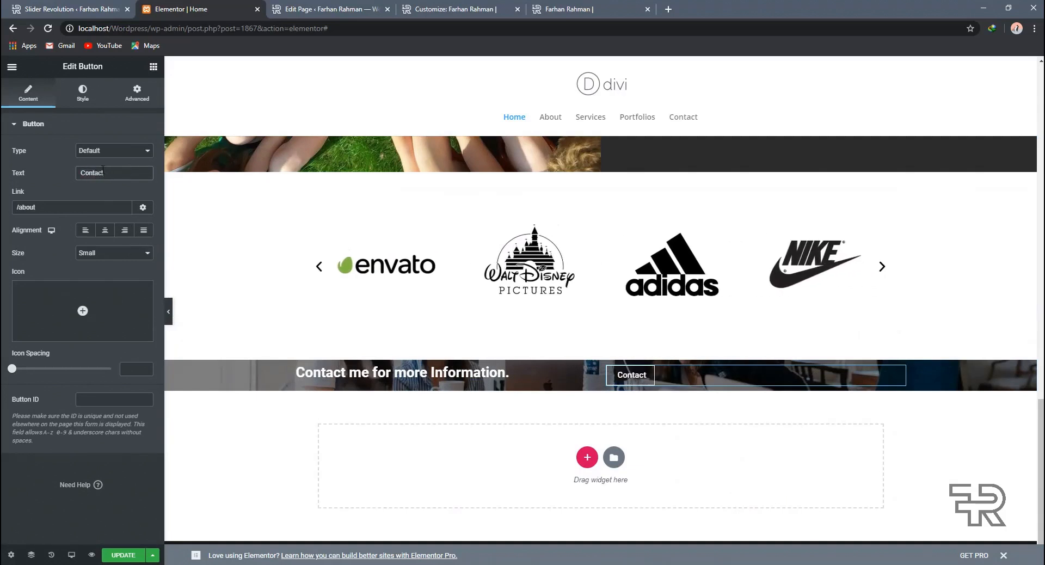
left_click(125, 229)
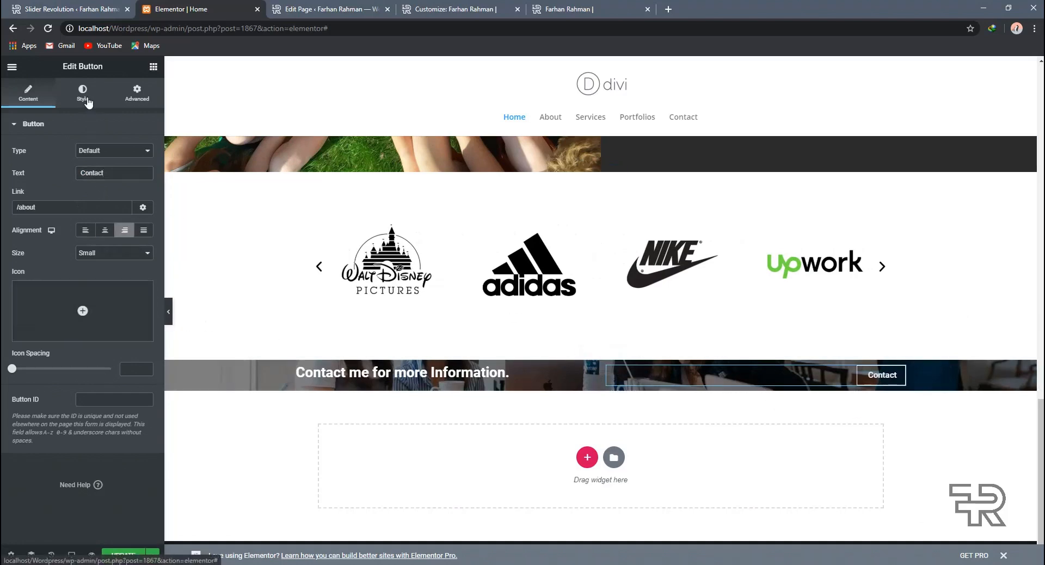
left_click(82, 93)
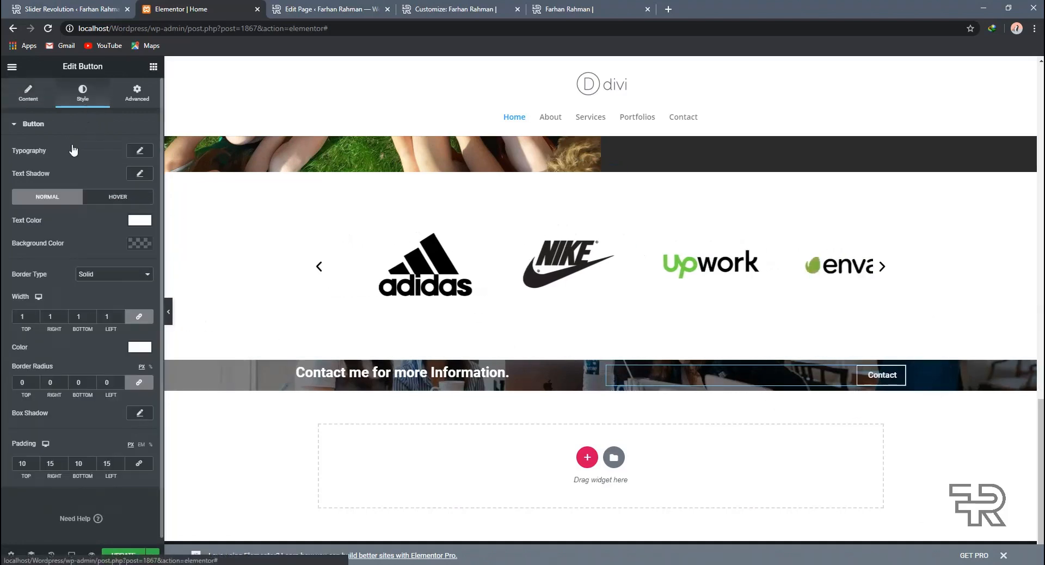
left_click(28, 93)
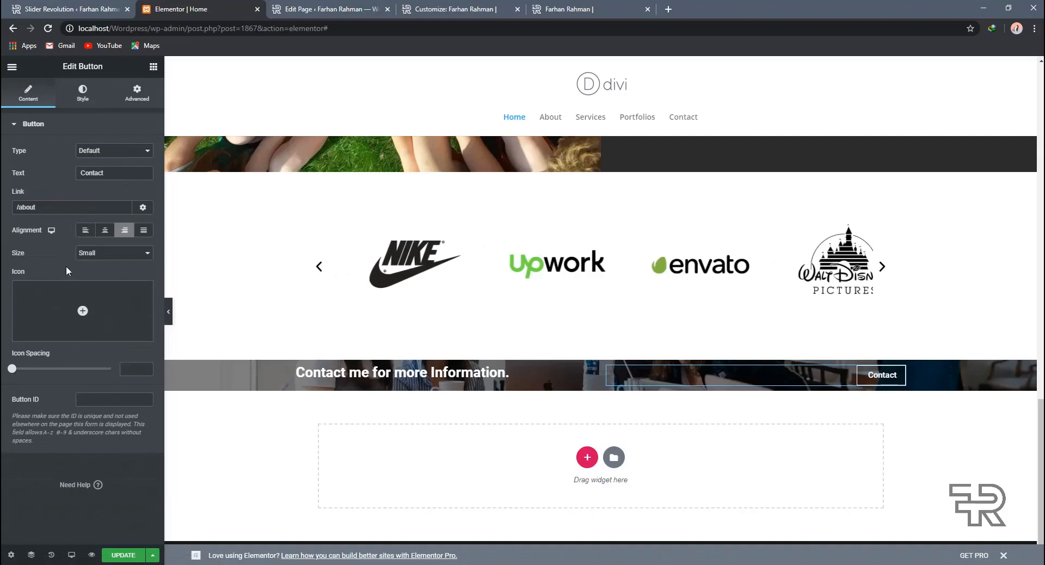
left_click(108, 154)
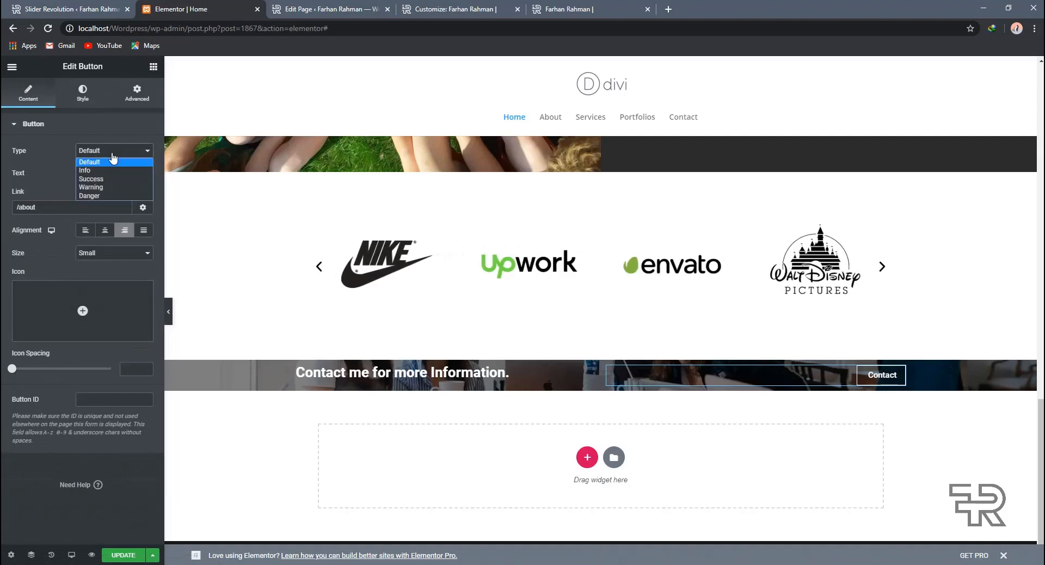
left_click(62, 174)
left_click(77, 106)
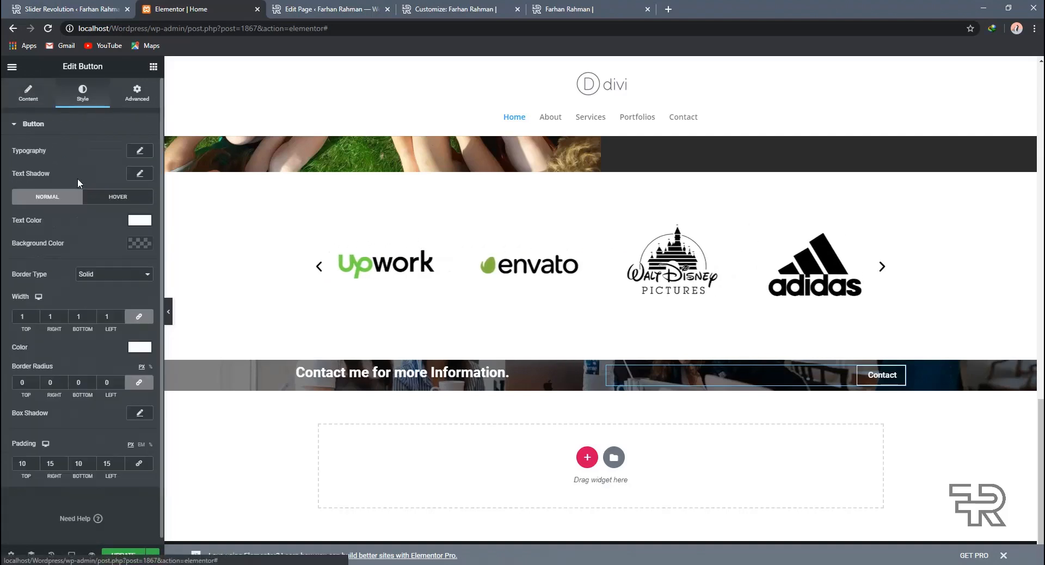
scroll(68, 250, "down", 1)
scroll(73, 199, "up", 1)
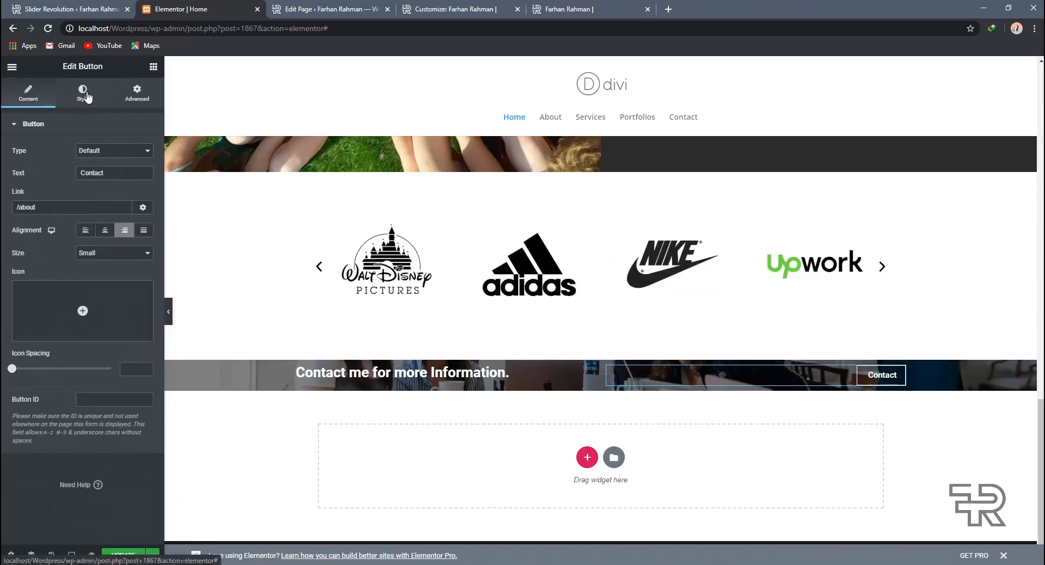
- Set the Contact button's padding to 15 top, 30 right, 15 bottom and 30 left
left_click(86, 97)
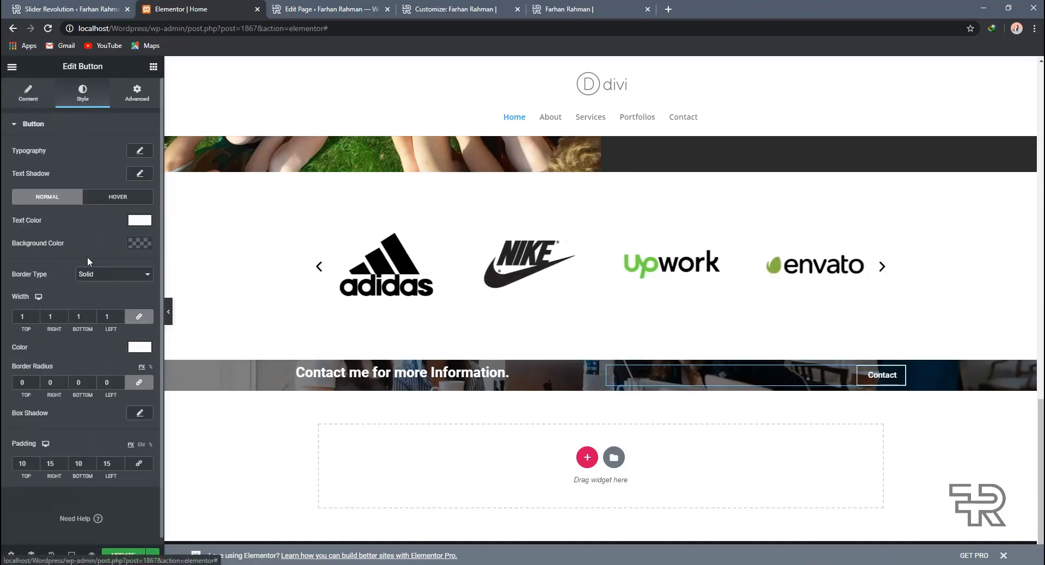
scroll(70, 376, "down", 1)
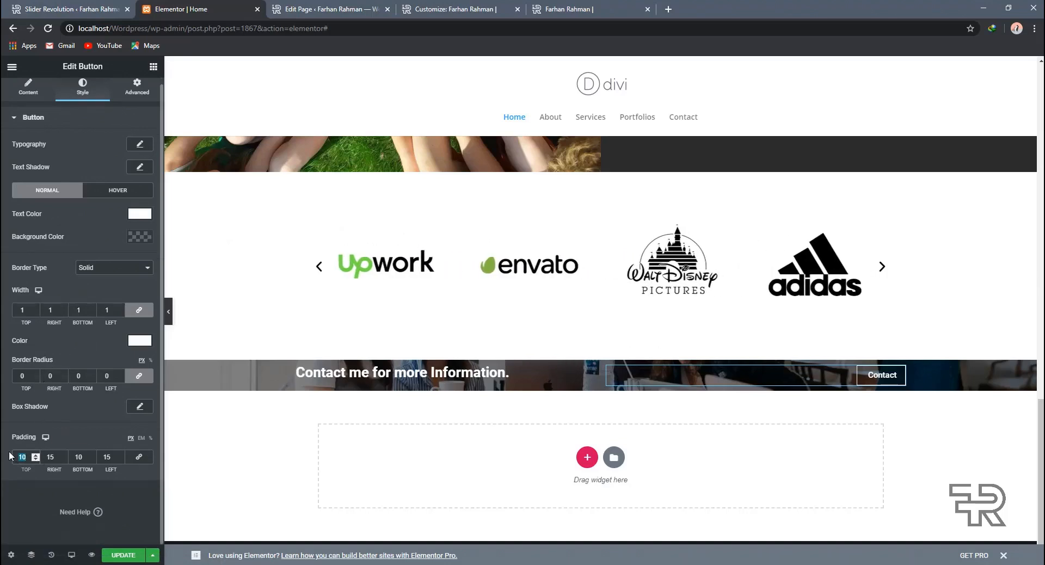
type("15")
key("Tab")
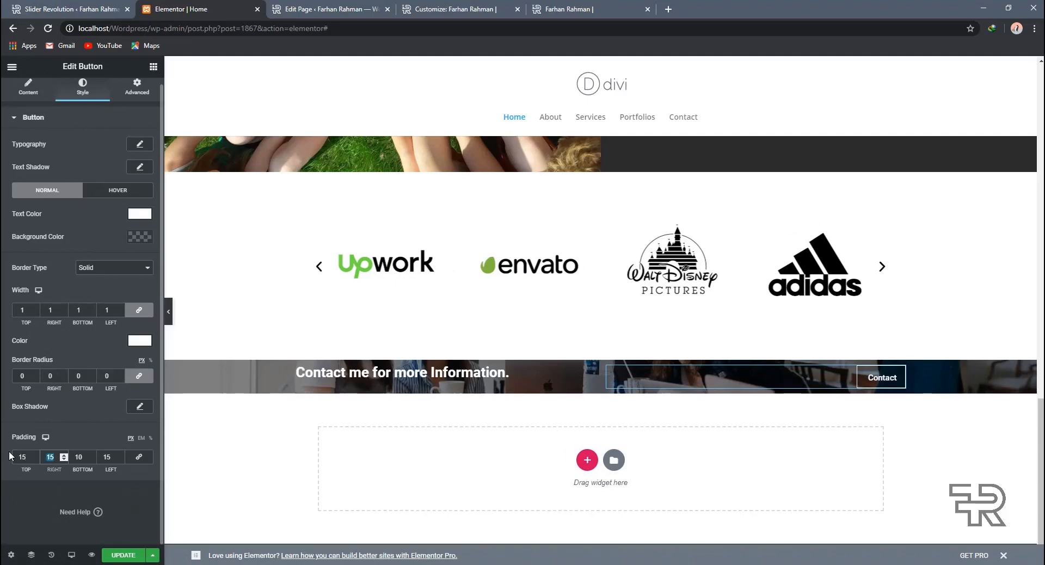
type("30")
key("Tab")
type("1")
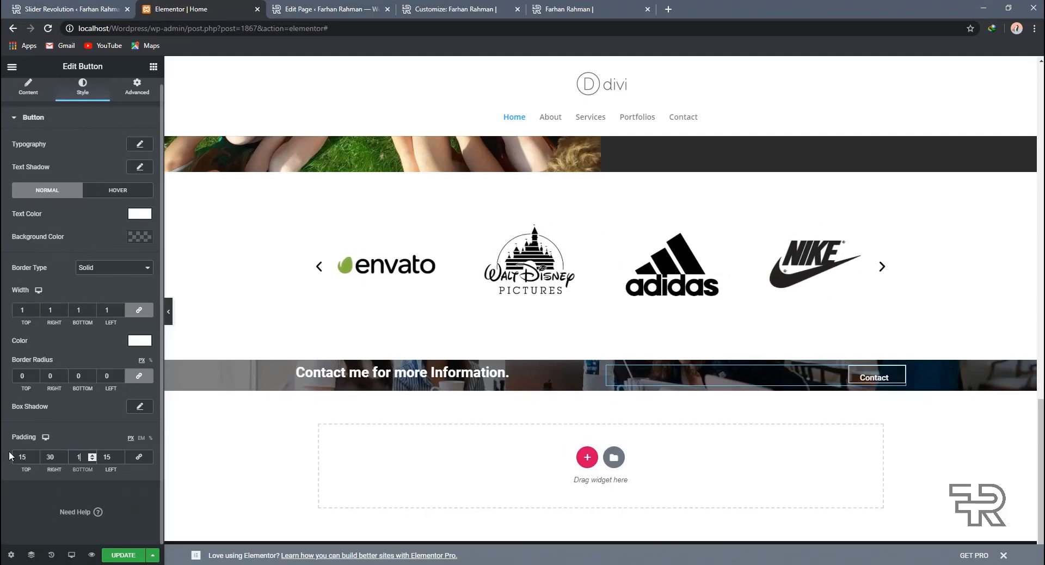
type("5")
key("Tab")
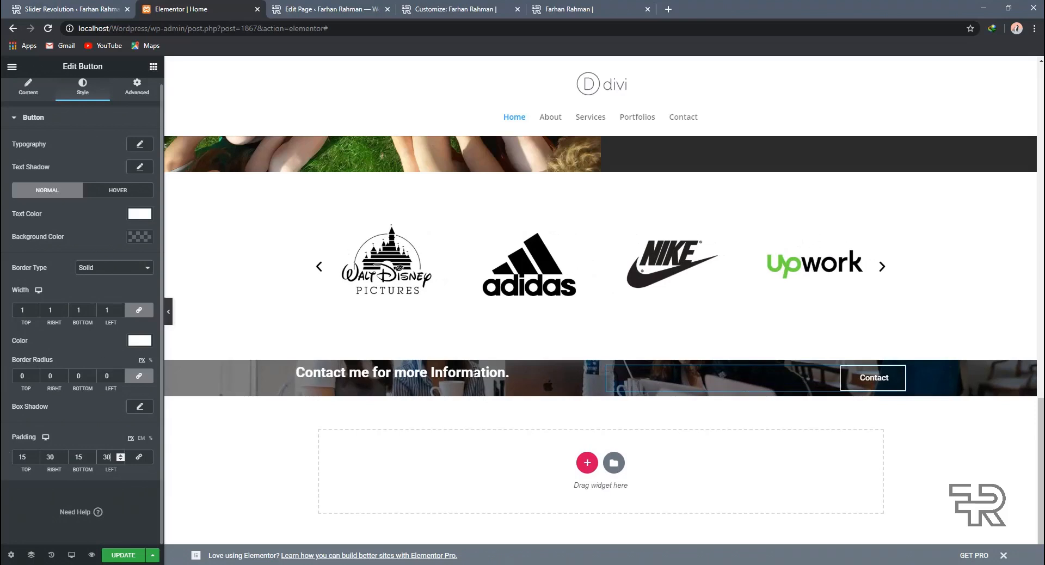
- Set the Contact button's typography transform to Uppercase
left_click(136, 146)
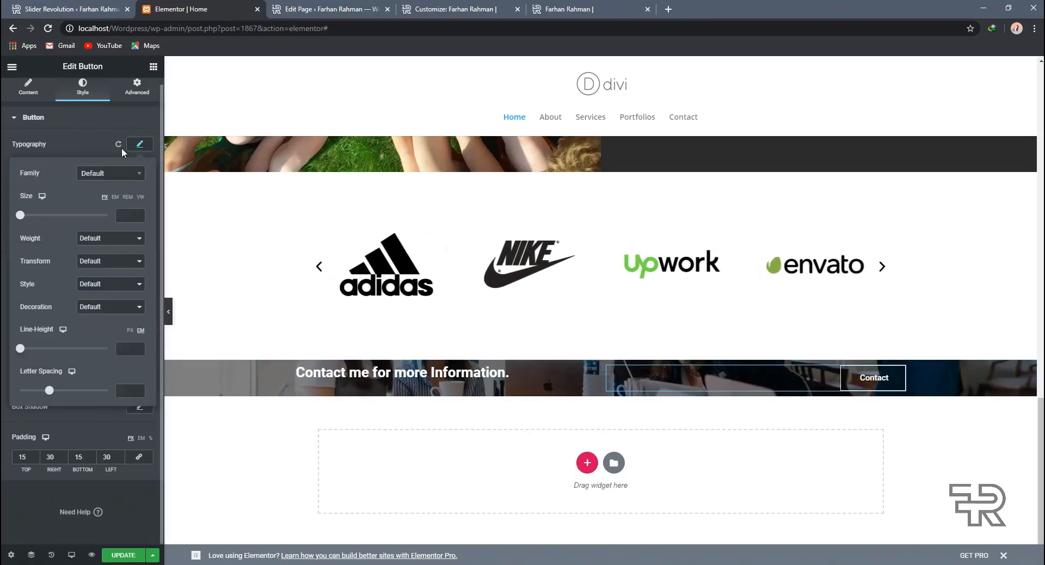
left_click(109, 244)
left_click(109, 243)
left_click(109, 261)
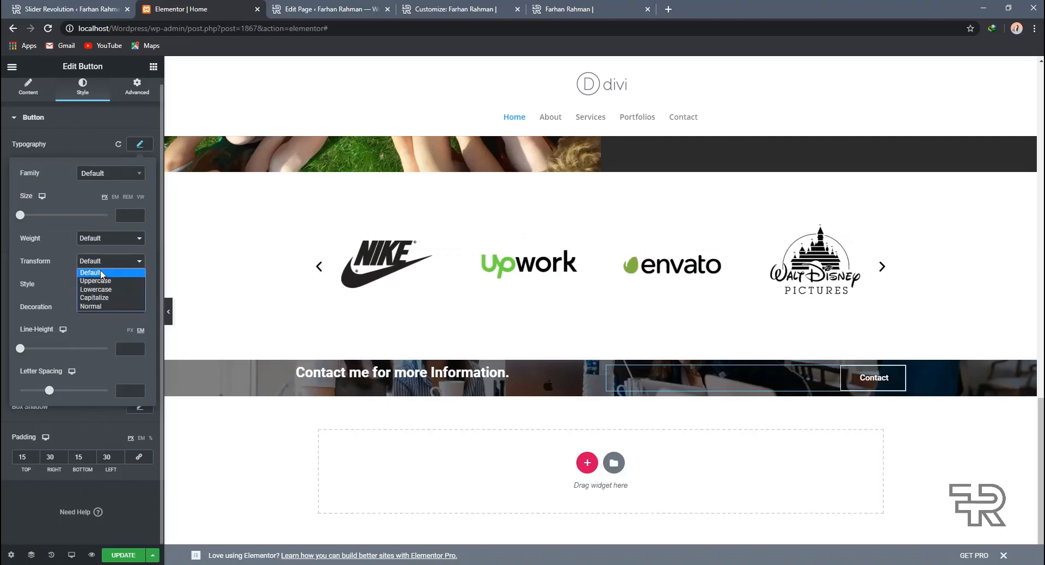
left_click(106, 280)
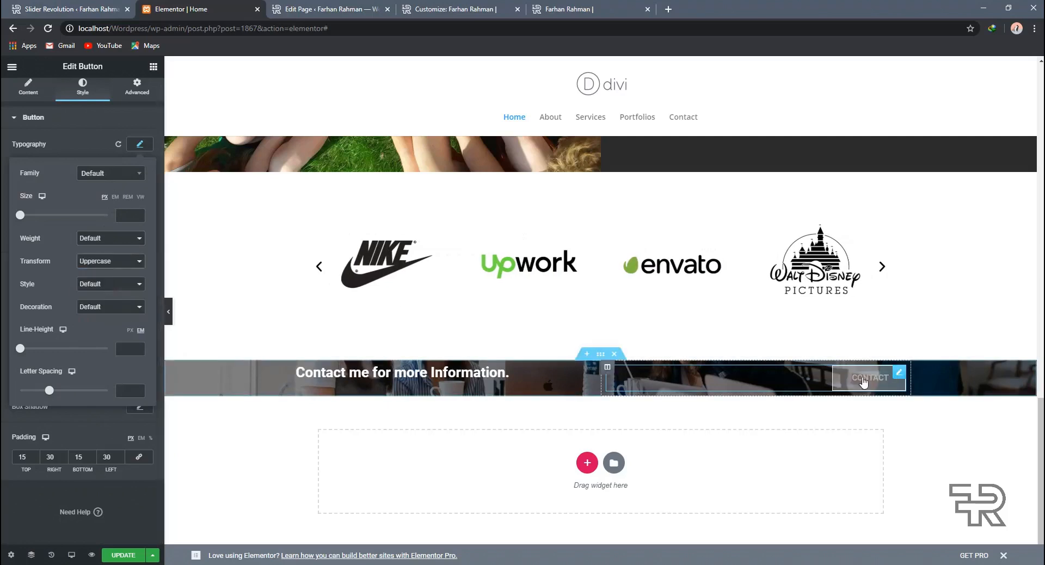
left_click(139, 144)
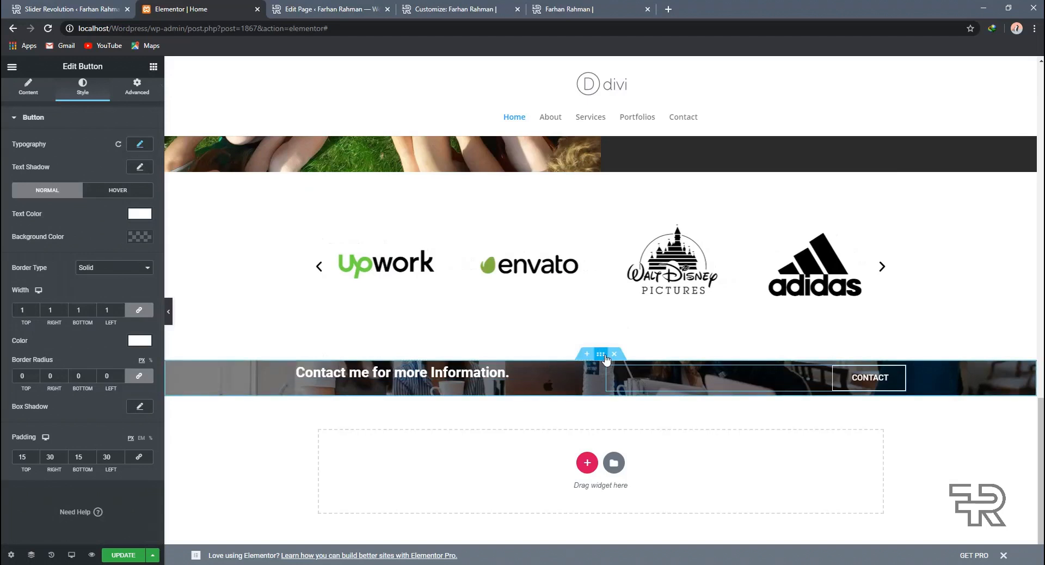
- Unlink the contact section's padding values and set the top and bottom padding to 70
left_click(137, 94)
left_click(139, 220)
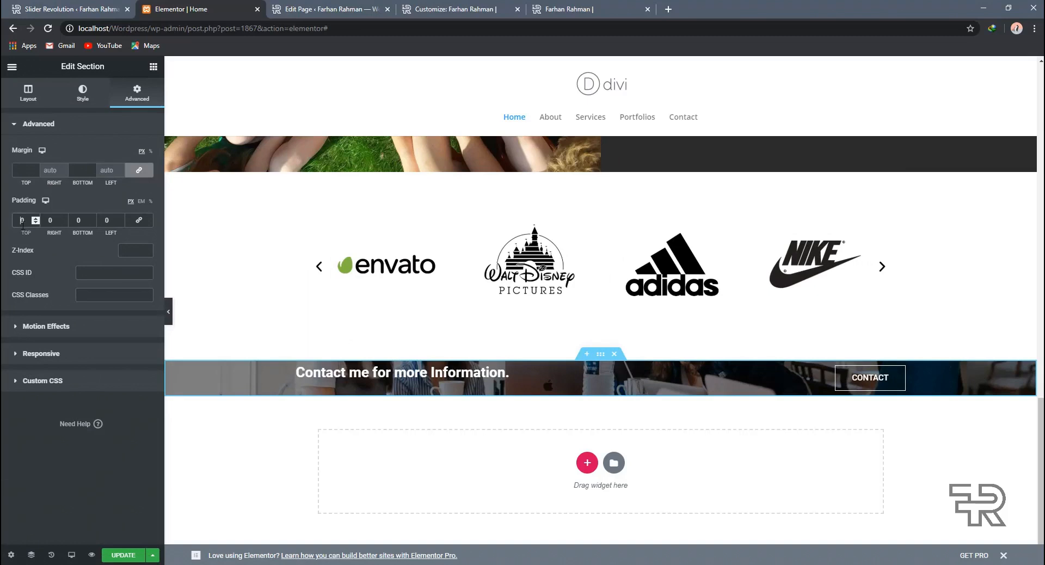
type("7")
key("Tab")
key("Tab")
type("70")
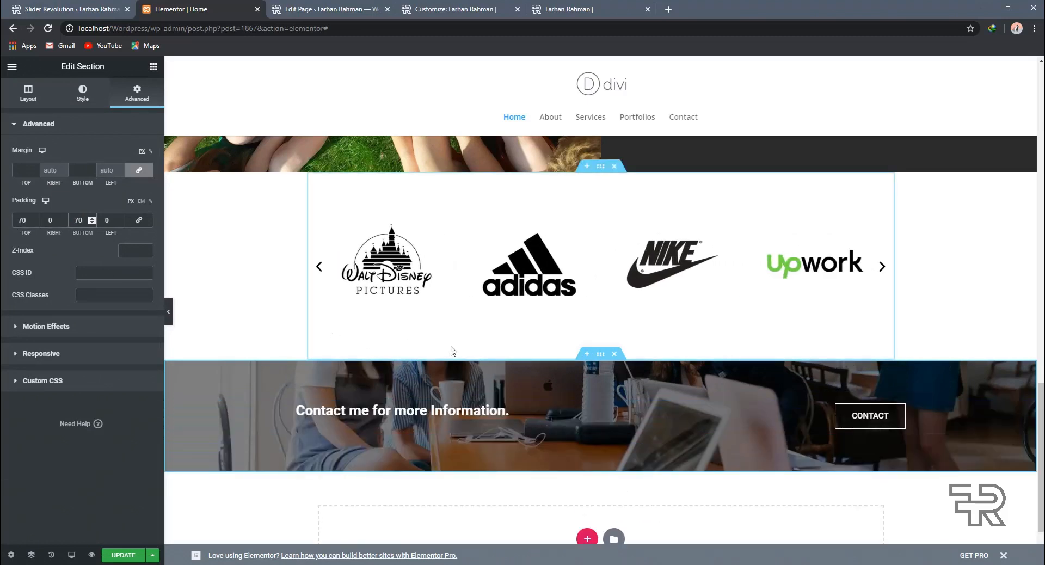
- Set the contact section's vertical alignment to Middle so the heading lines up with the Contact button
scroll(576, 384, "down", 2)
scroll(582, 362, "up", 3)
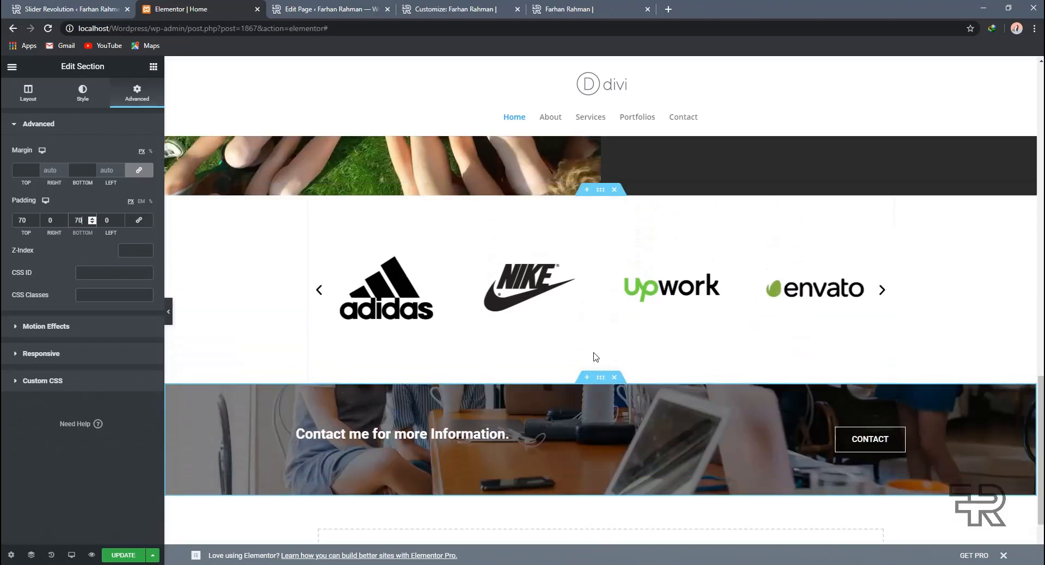
scroll(576, 354, "down", 3)
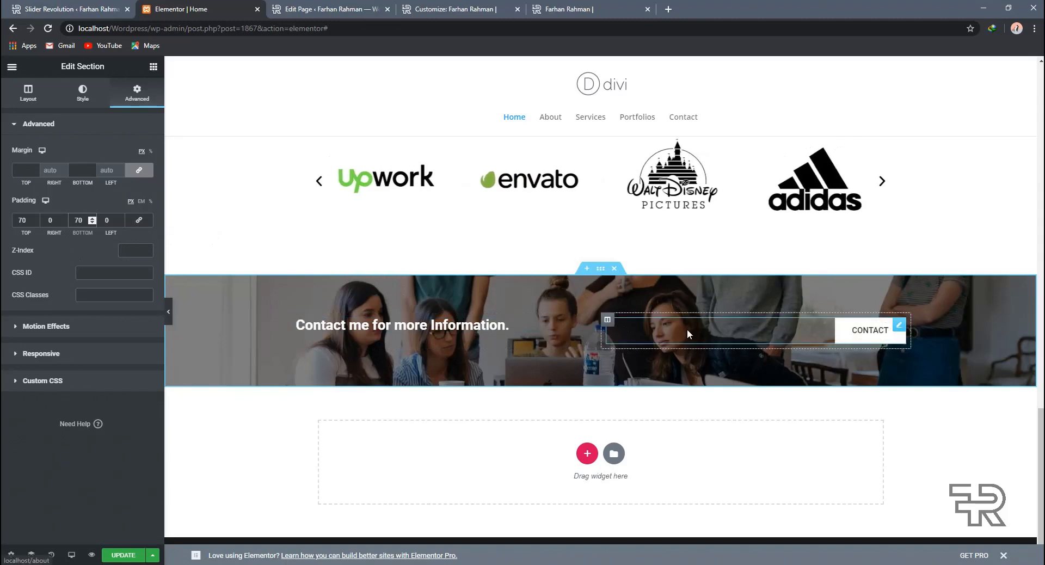
left_click(29, 92)
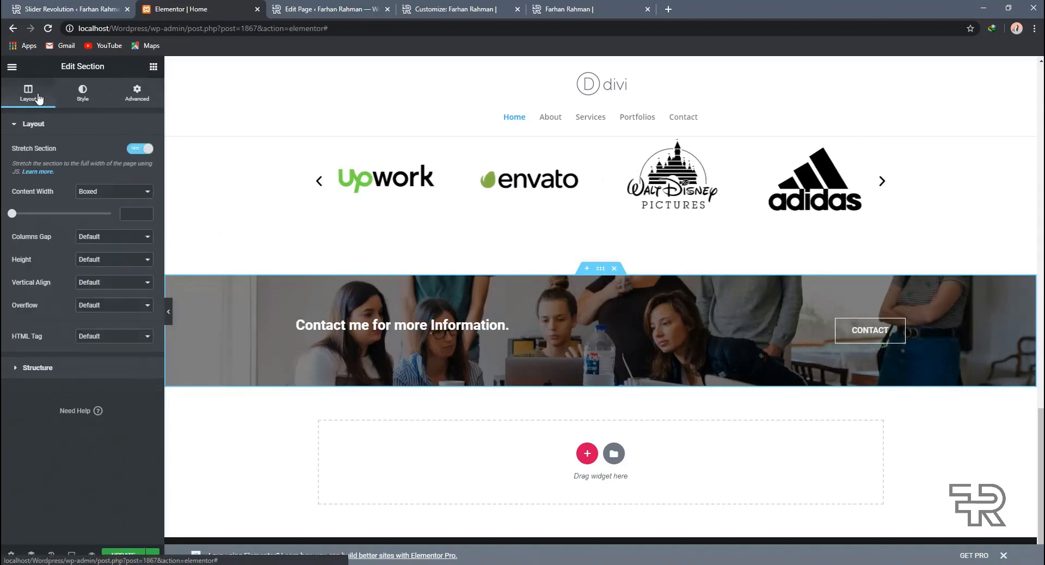
left_click(98, 283)
left_click(102, 310)
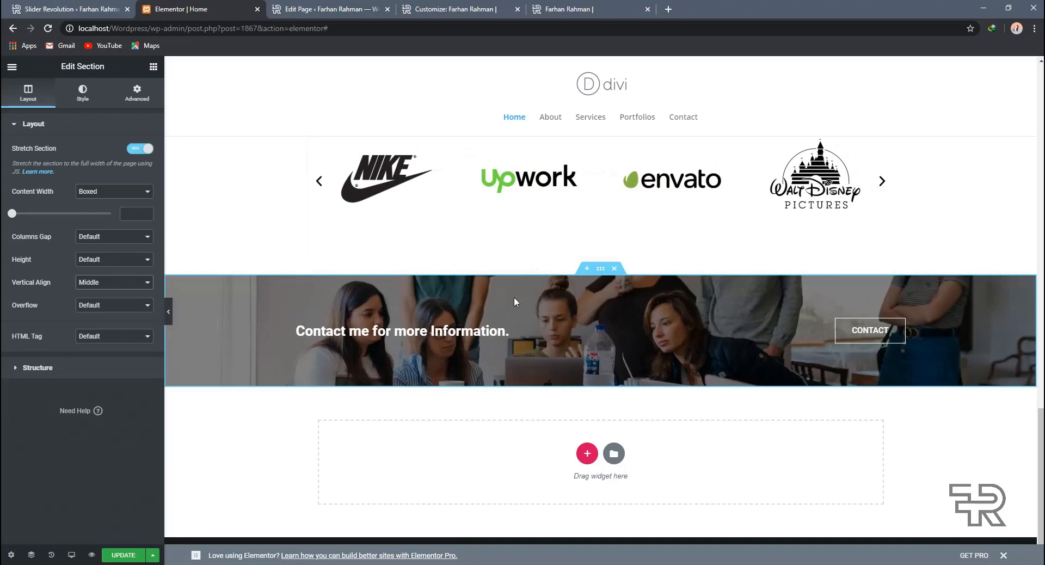
- Check the aligned contact section against the rest of the Home page and update the page to save the changes
scroll(517, 296, "up", 5)
scroll(370, 266, "down", 4)
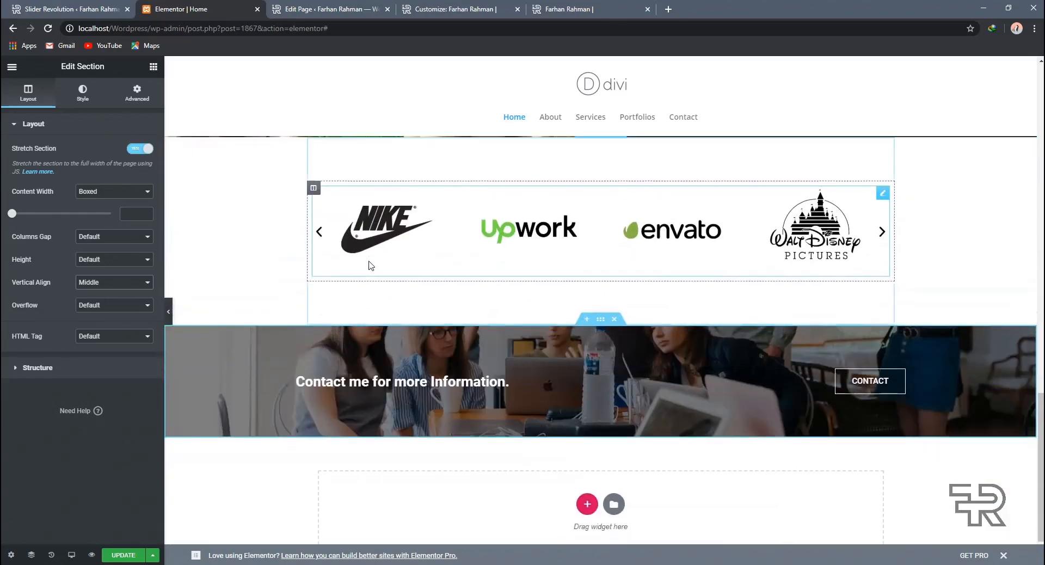
scroll(416, 269, "up", 15)
scroll(455, 260, "up", 5)
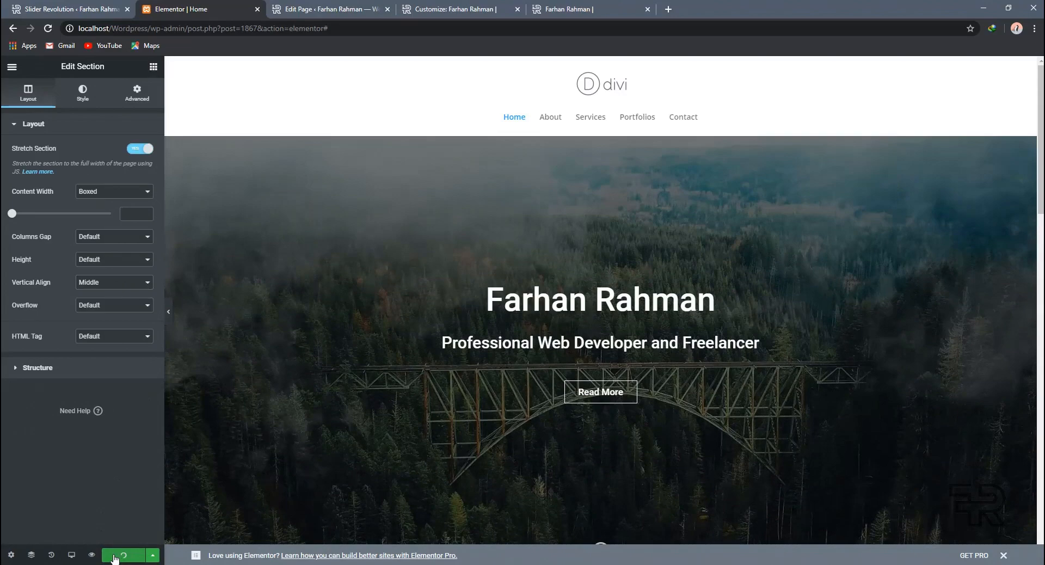
- Review the saved Home page's layout from the hero banner through the "What I Do!" services section and below
scroll(359, 365, "down", 10)
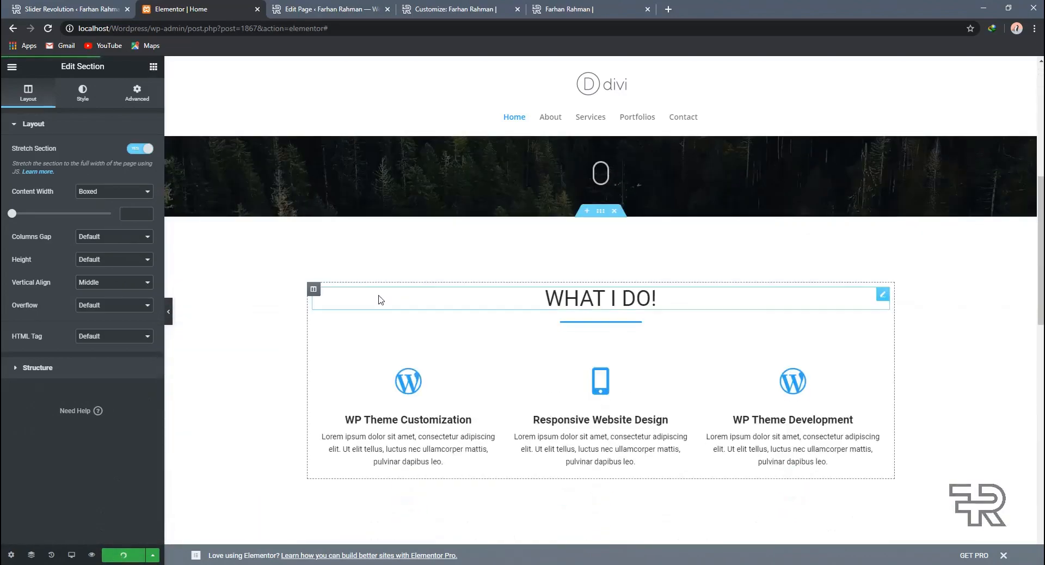
scroll(383, 252, "down", 7)
scroll(487, 280, "up", 8)
scroll(487, 280, "up", 6)
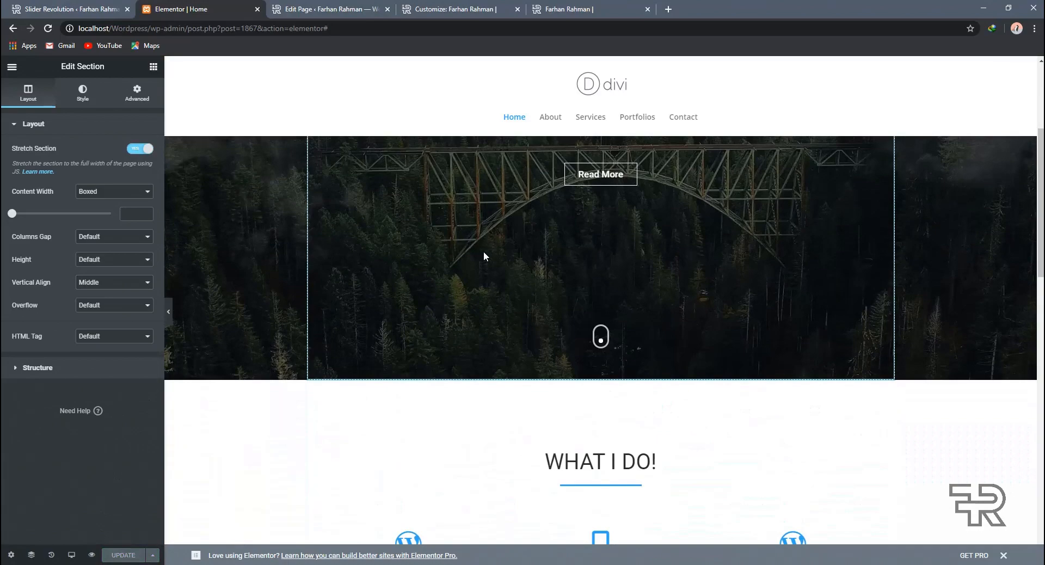
scroll(493, 240, "up", 3)
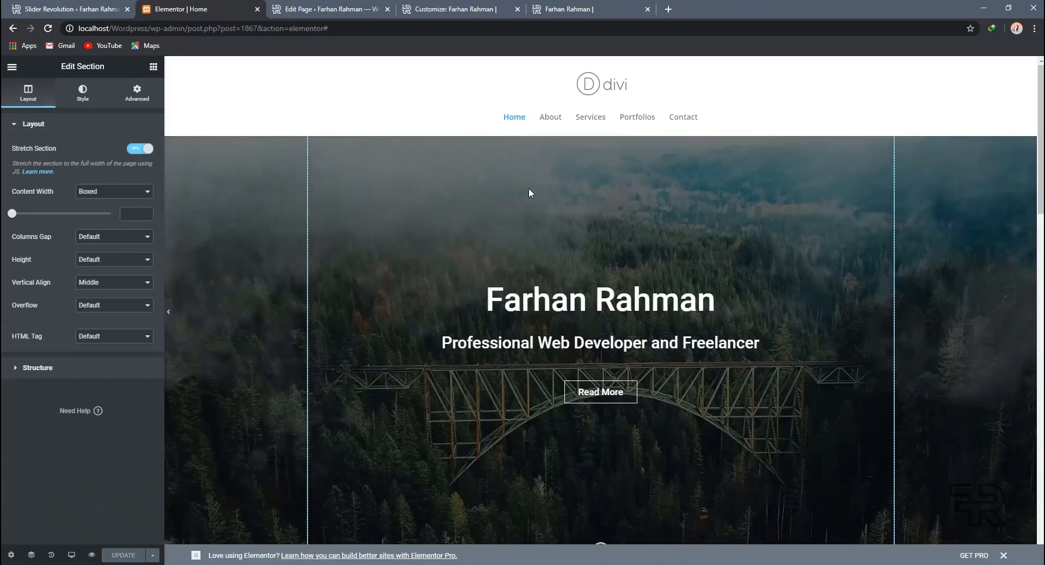
scroll(531, 193, "down", 8)
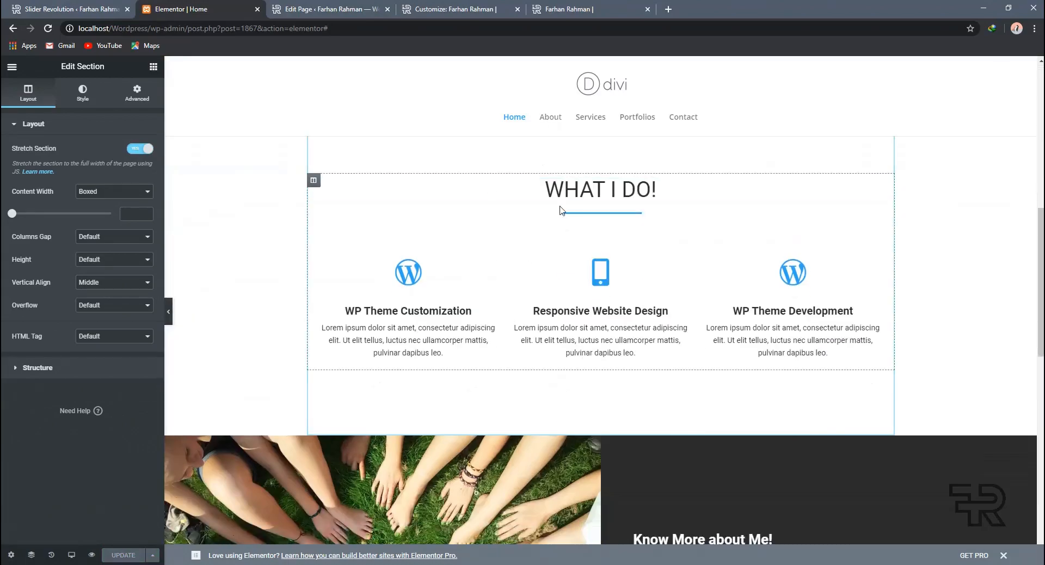